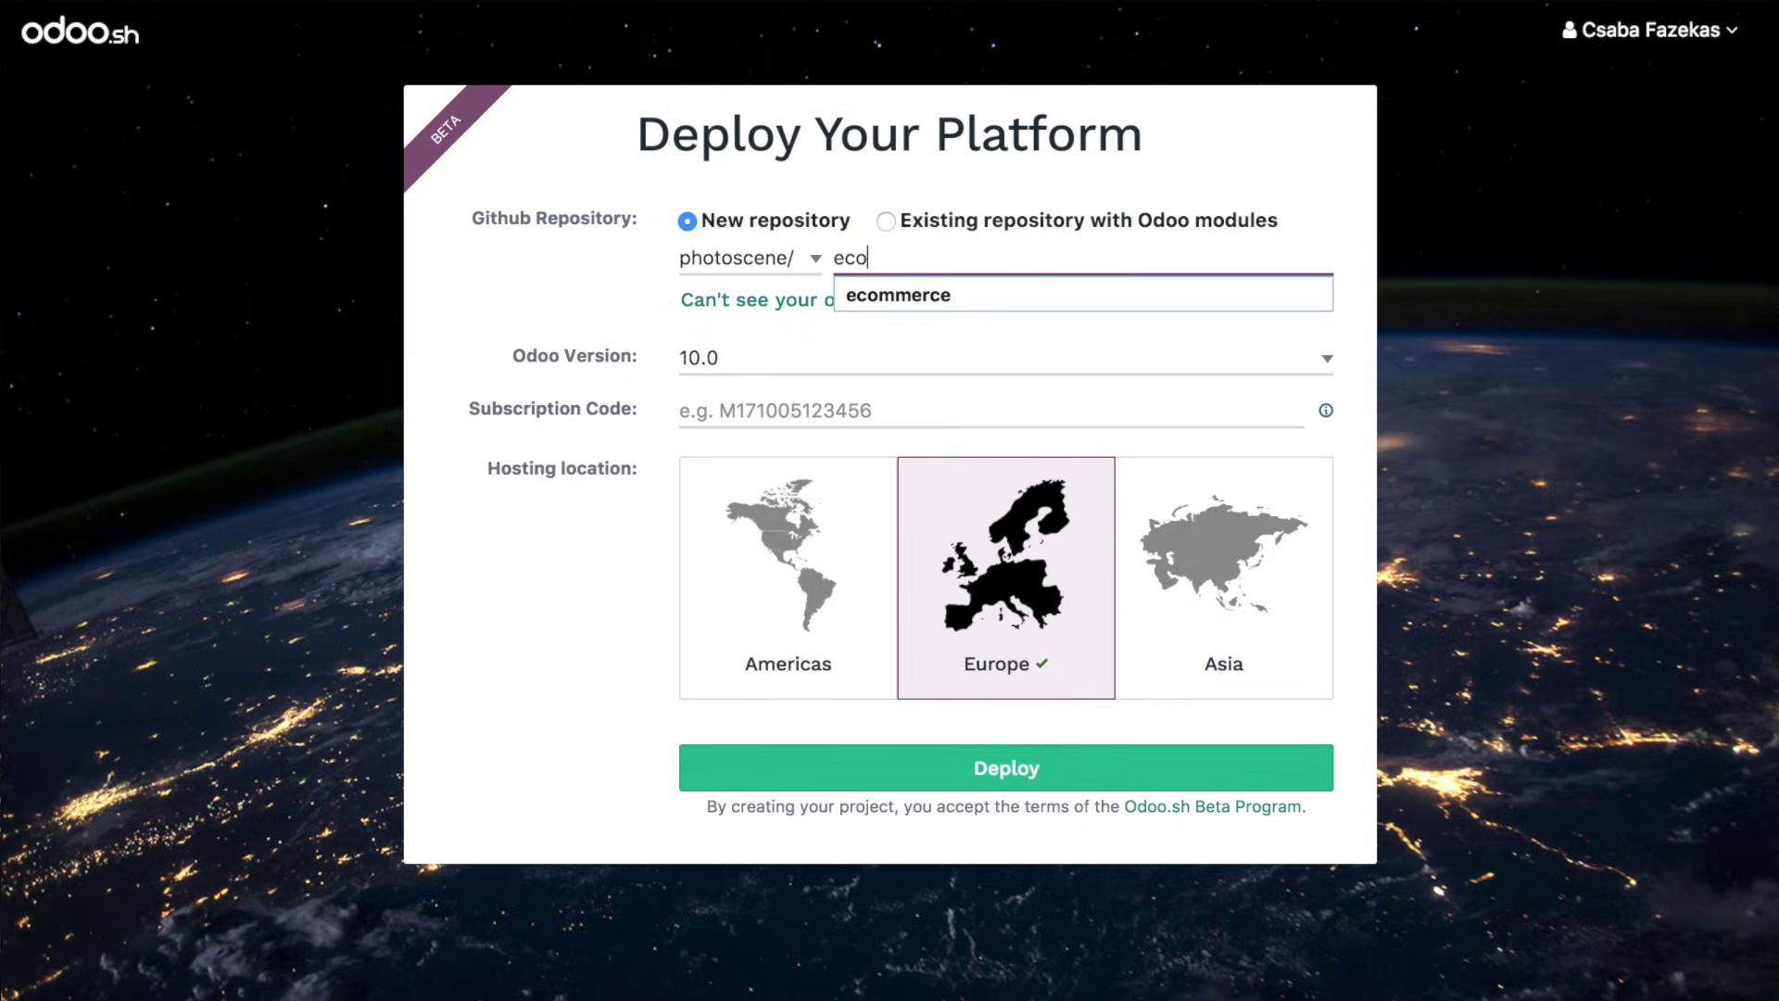
pyautogui.write('ce-test')
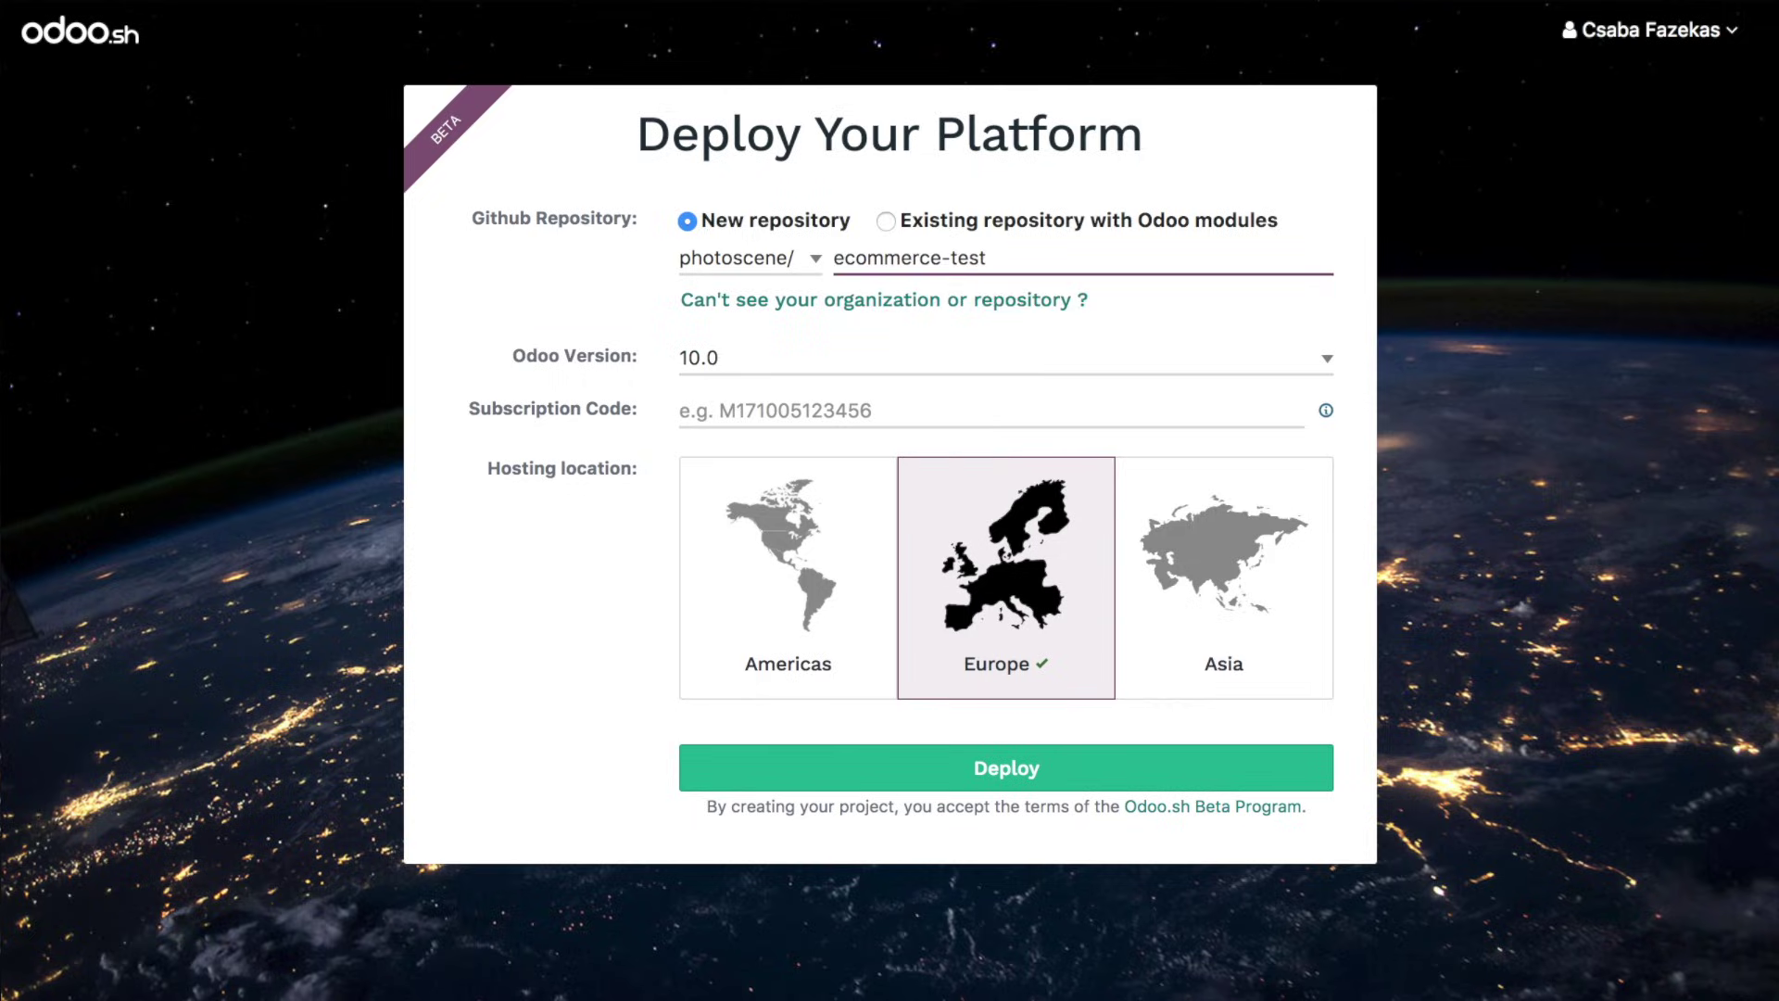
# Deploy the ecommerce-test platform on Odoo 11.0, hosted in the Americas
pyautogui.click(738, 352)
pyautogui.press('Escape')
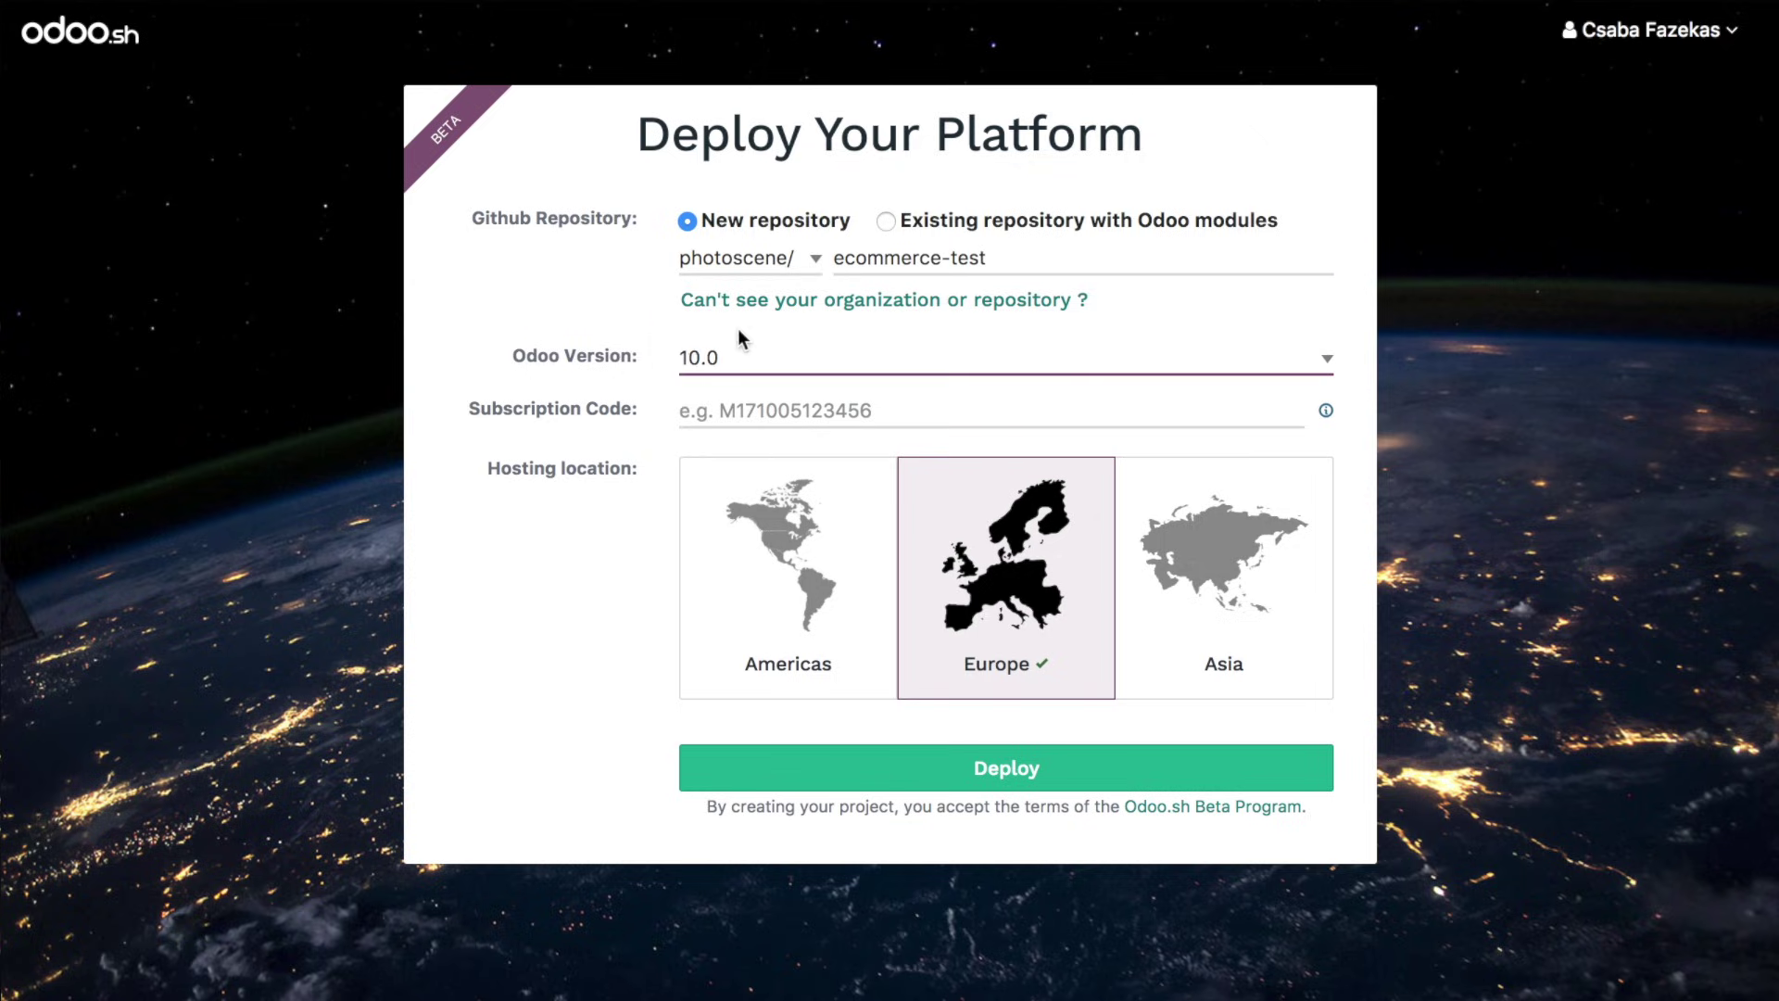
pyautogui.press('Up')
pyautogui.click(790, 570)
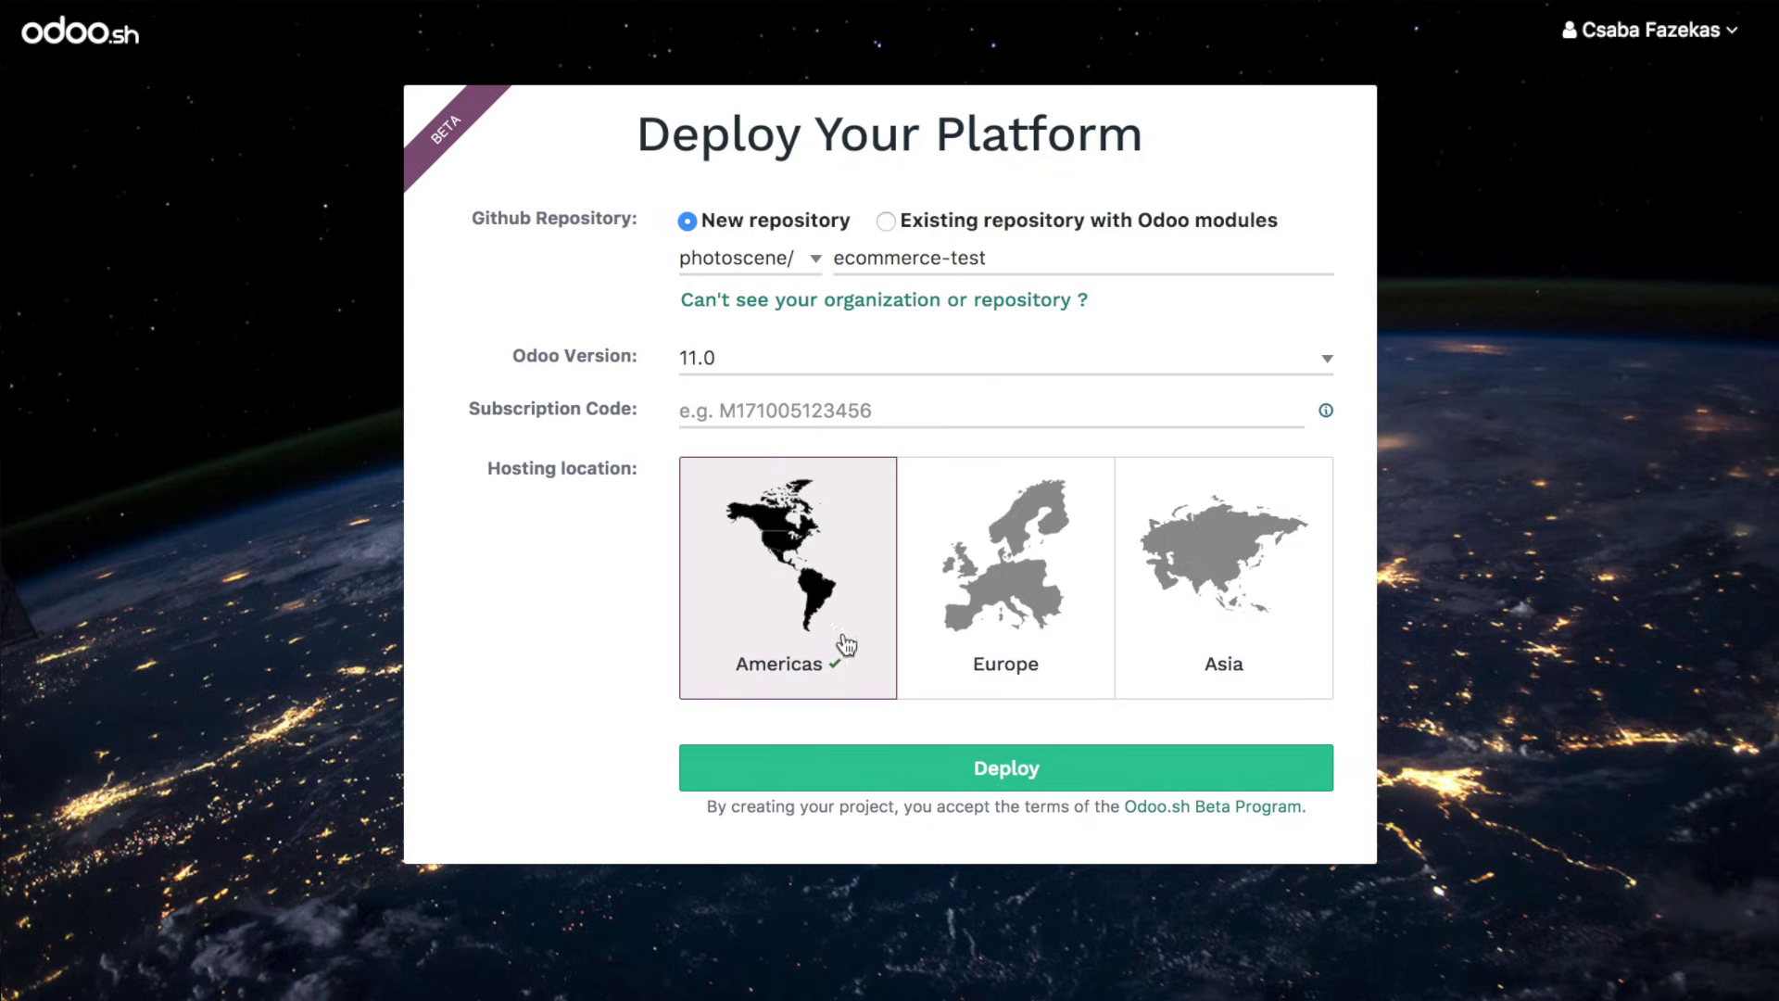
pyautogui.click(986, 779)
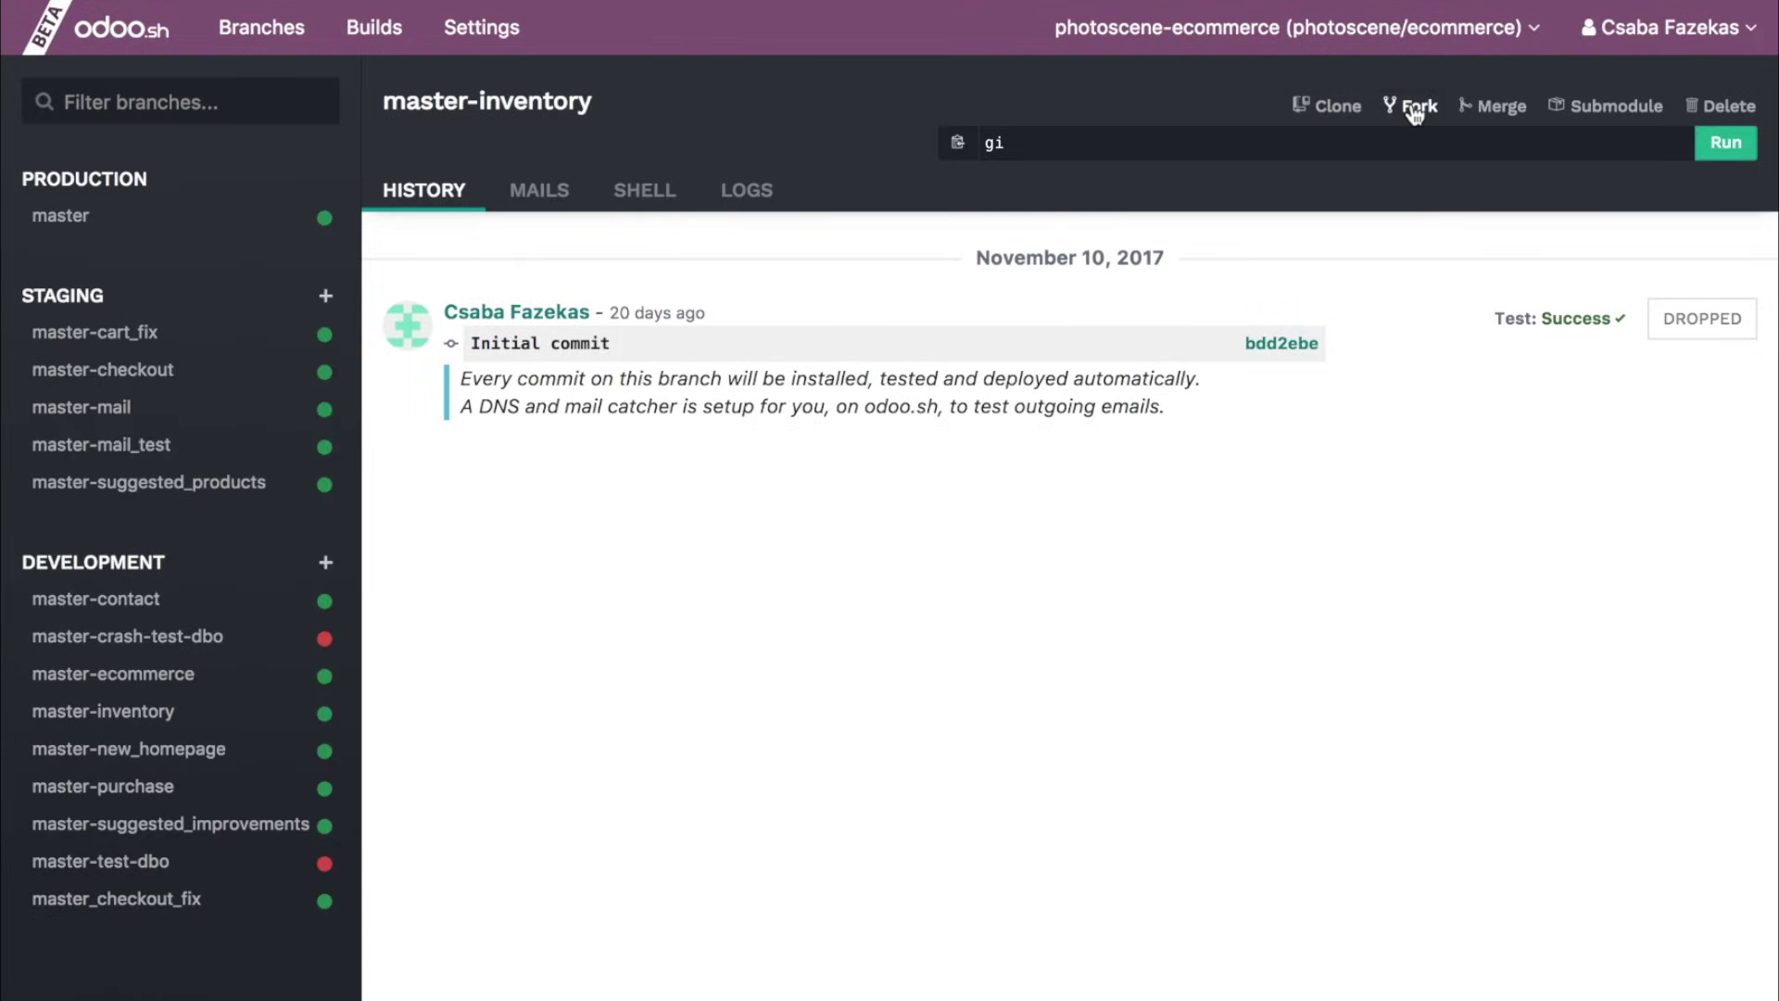
pyautogui.click(1501, 109)
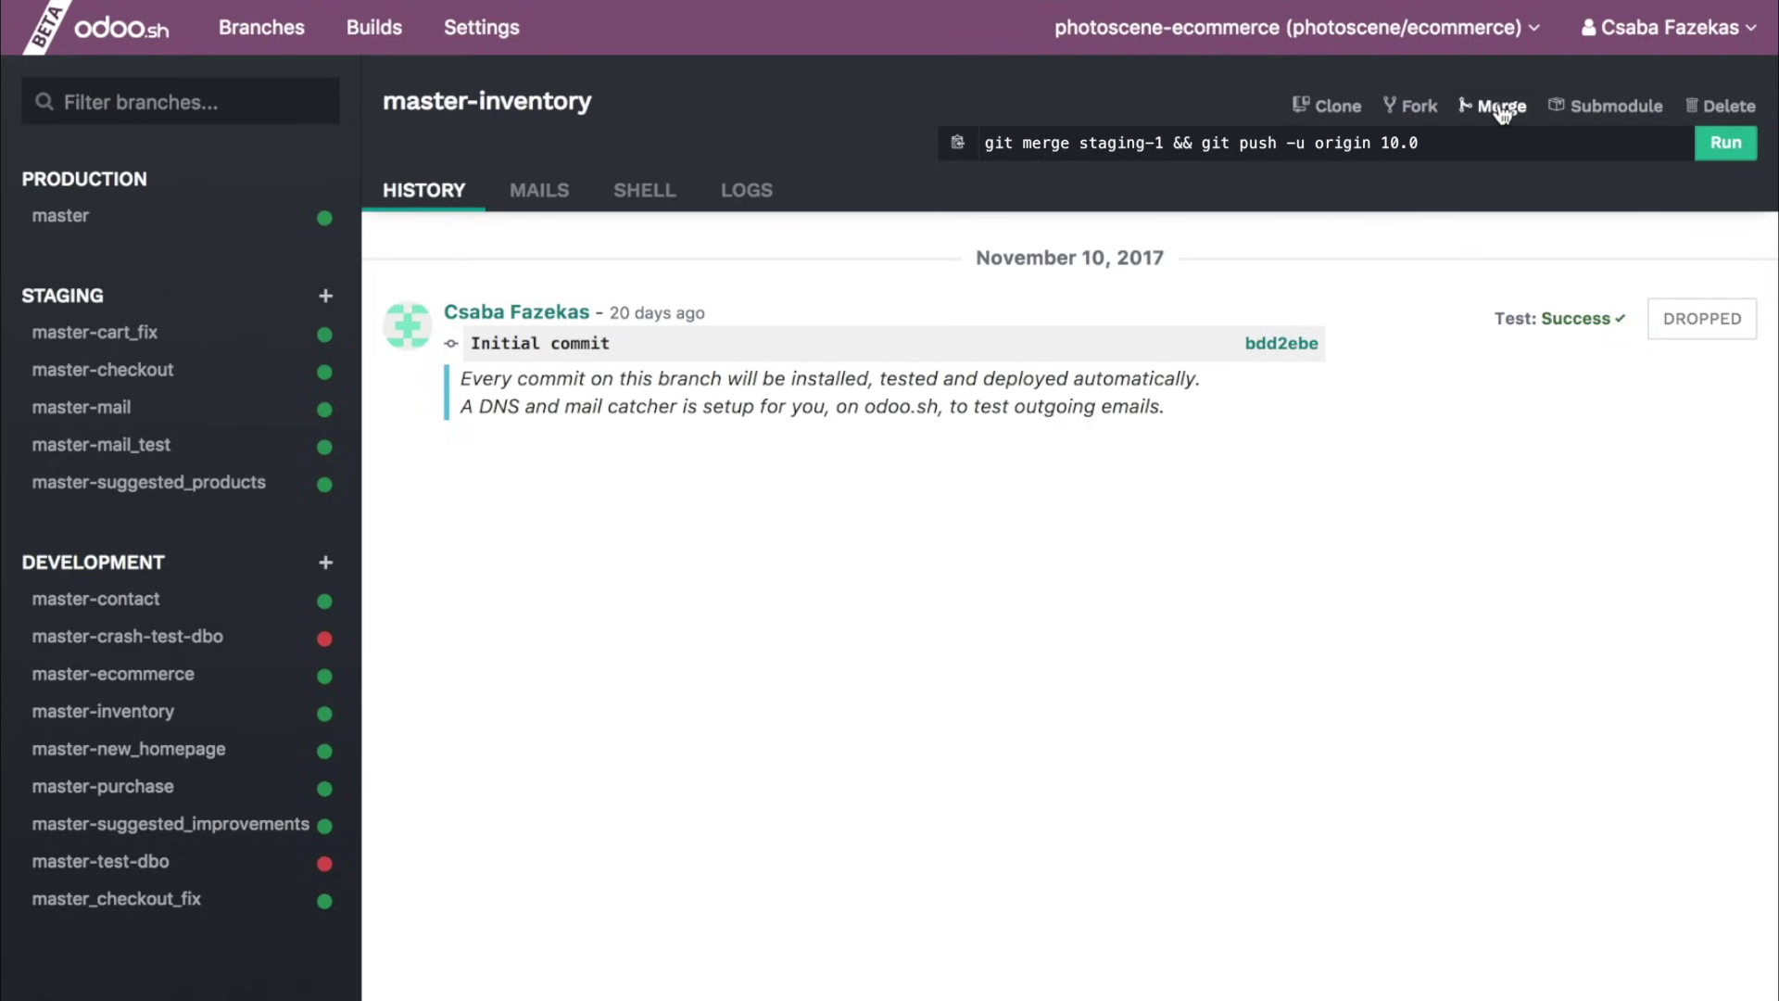
pyautogui.click(1617, 114)
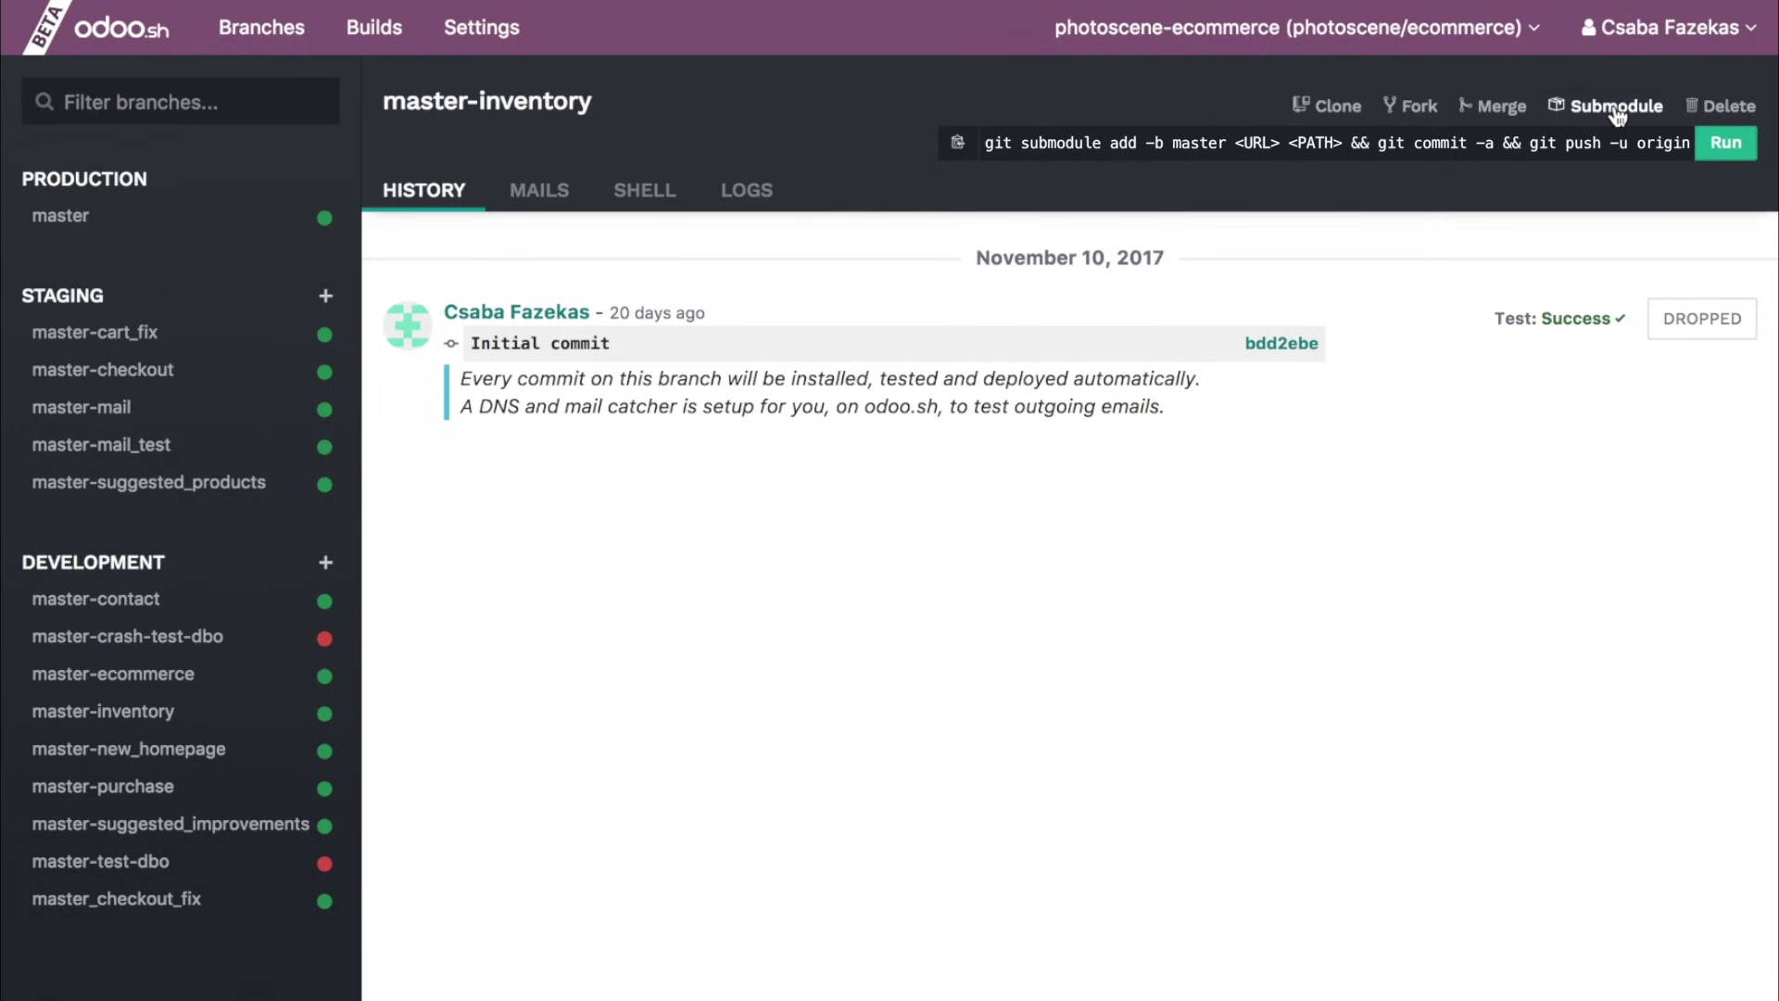
pyautogui.click(1725, 113)
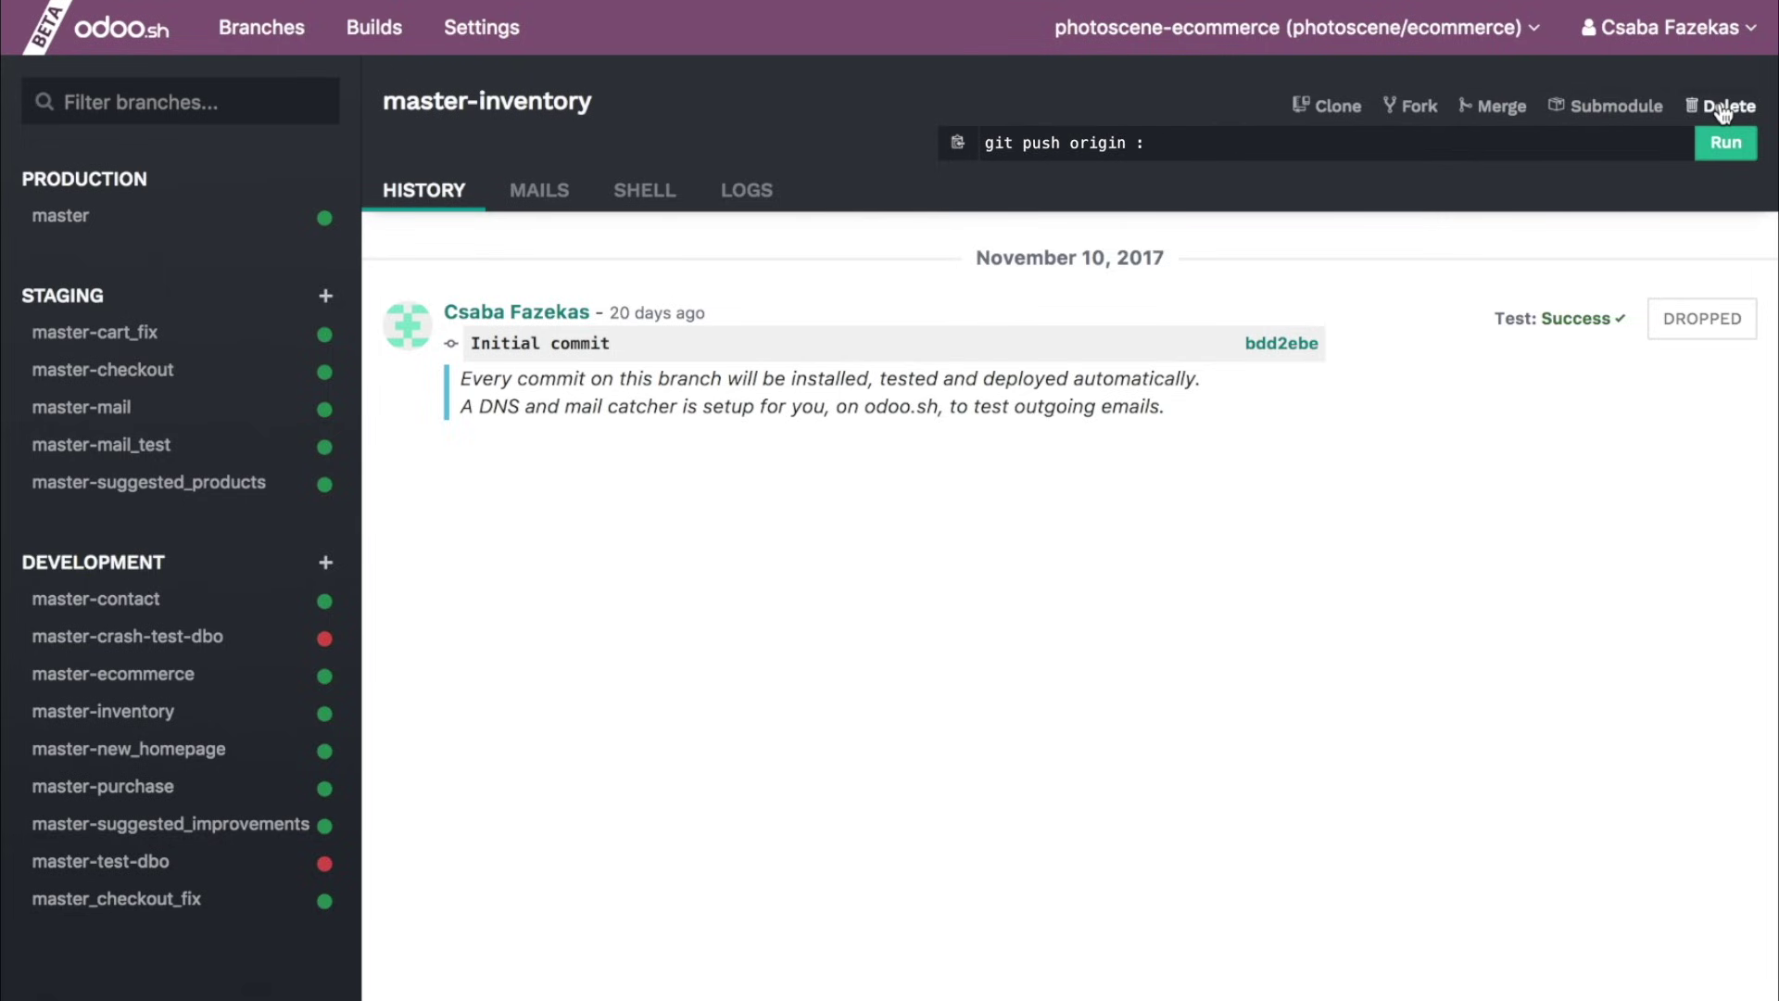
# Fork a new master-project development branch and check its install log, then clear the error filter
pyautogui.click(112, 637)
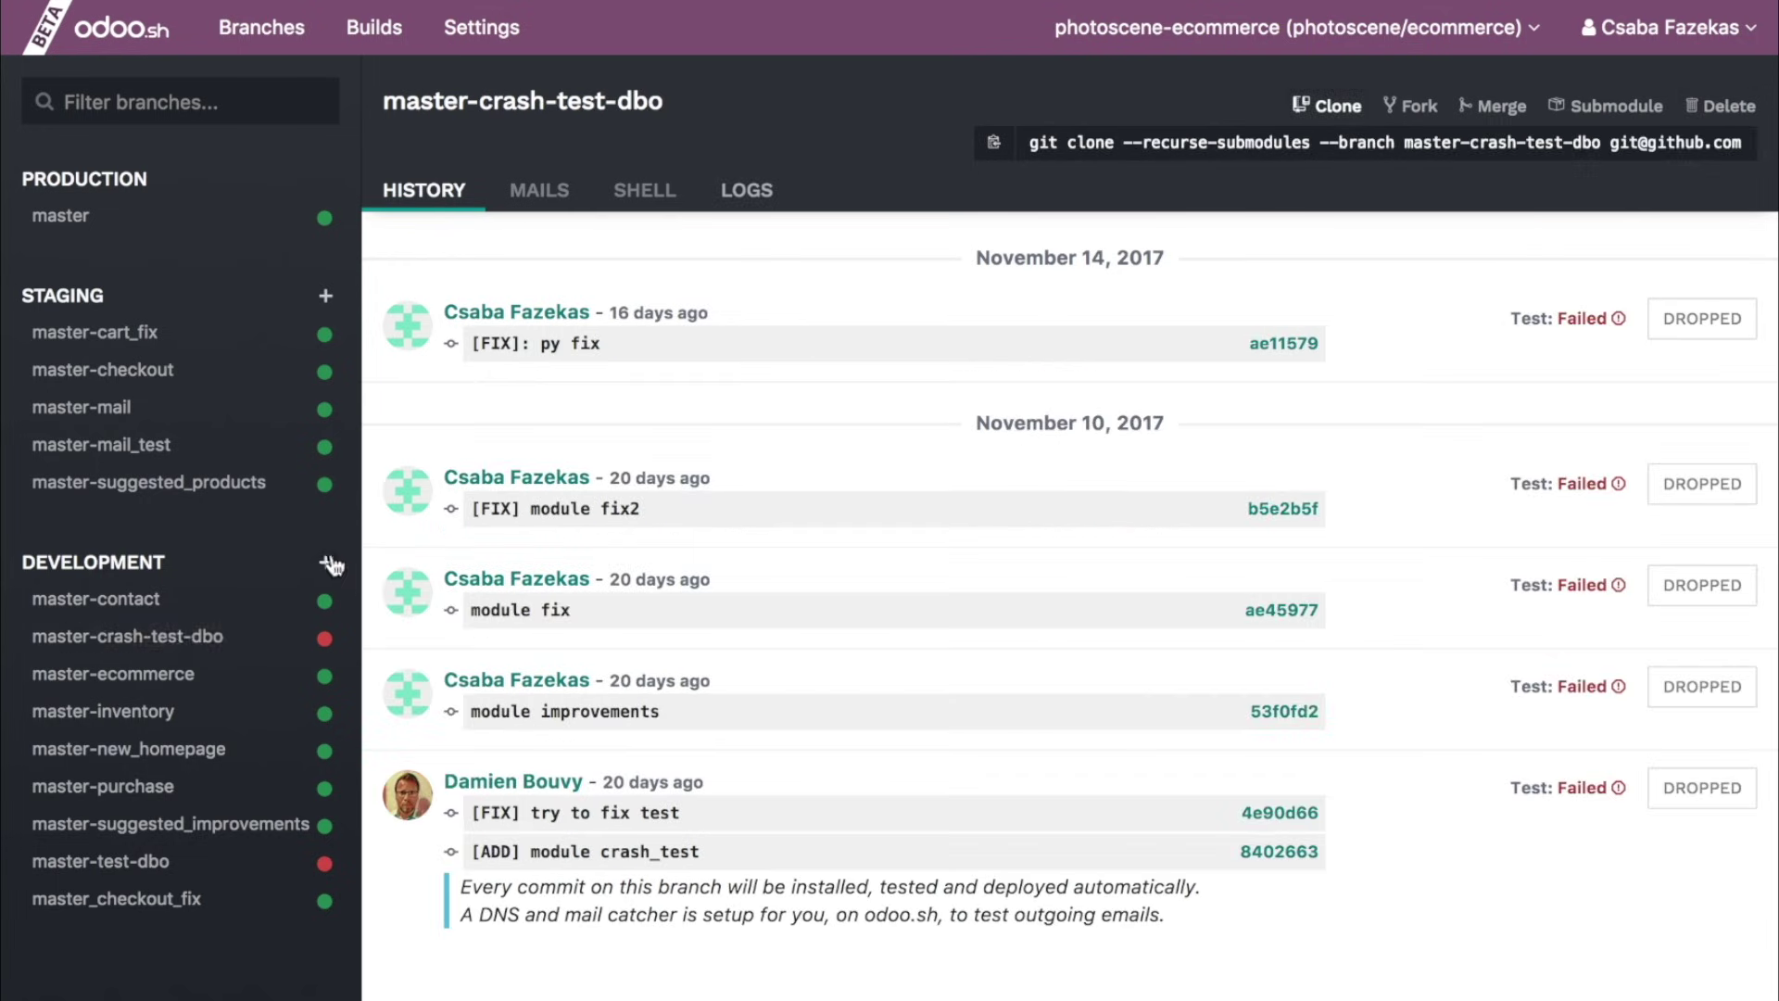
pyautogui.click(327, 562)
pyautogui.write('ma')
pyautogui.write('ect')
pyautogui.press('Return')
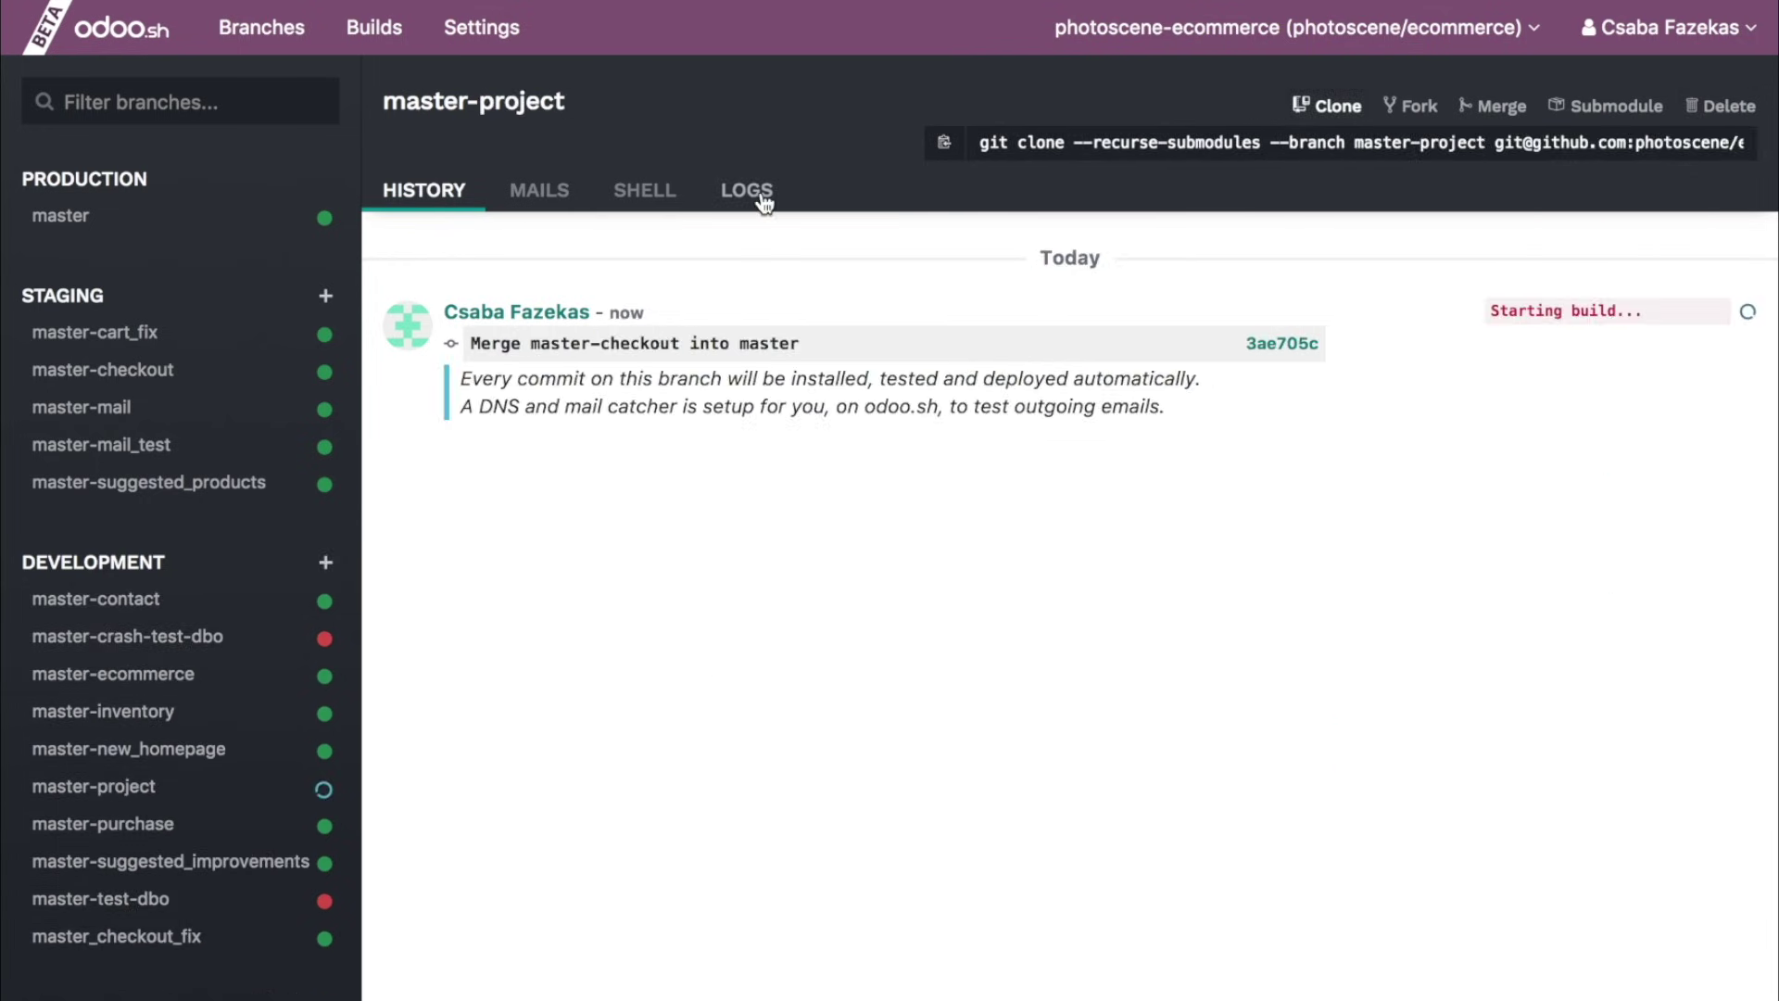
pyautogui.click(746, 191)
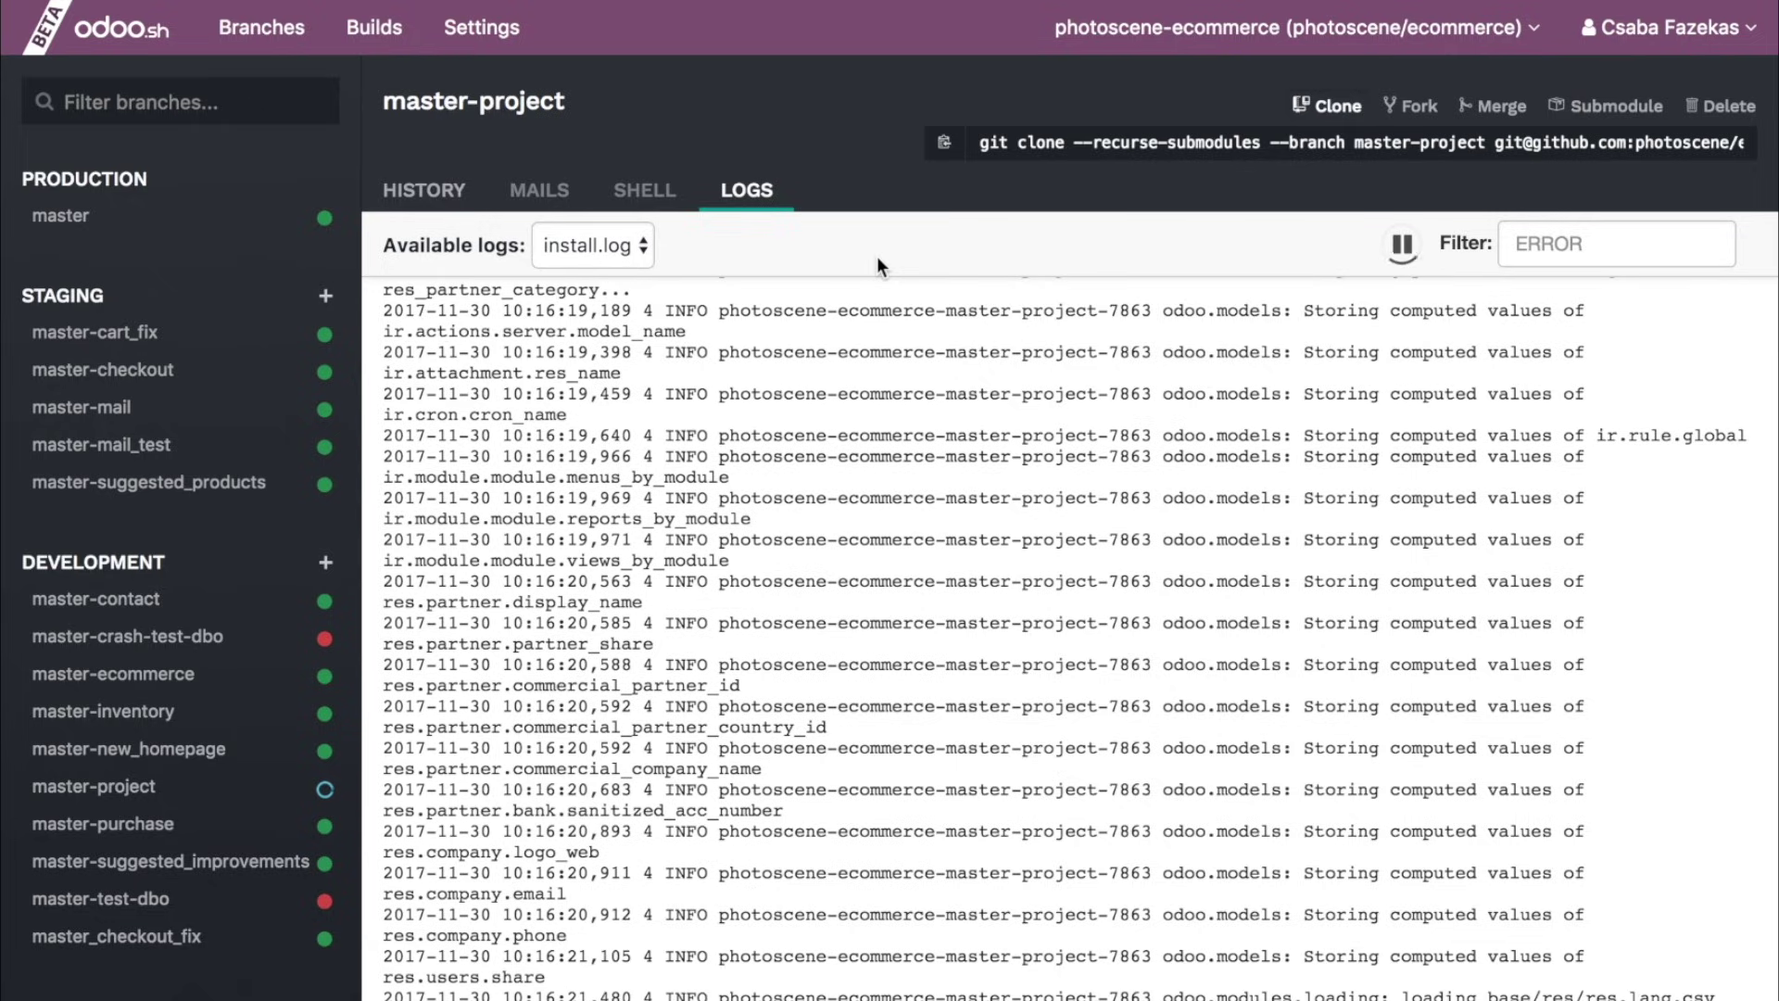
pyautogui.write('error')
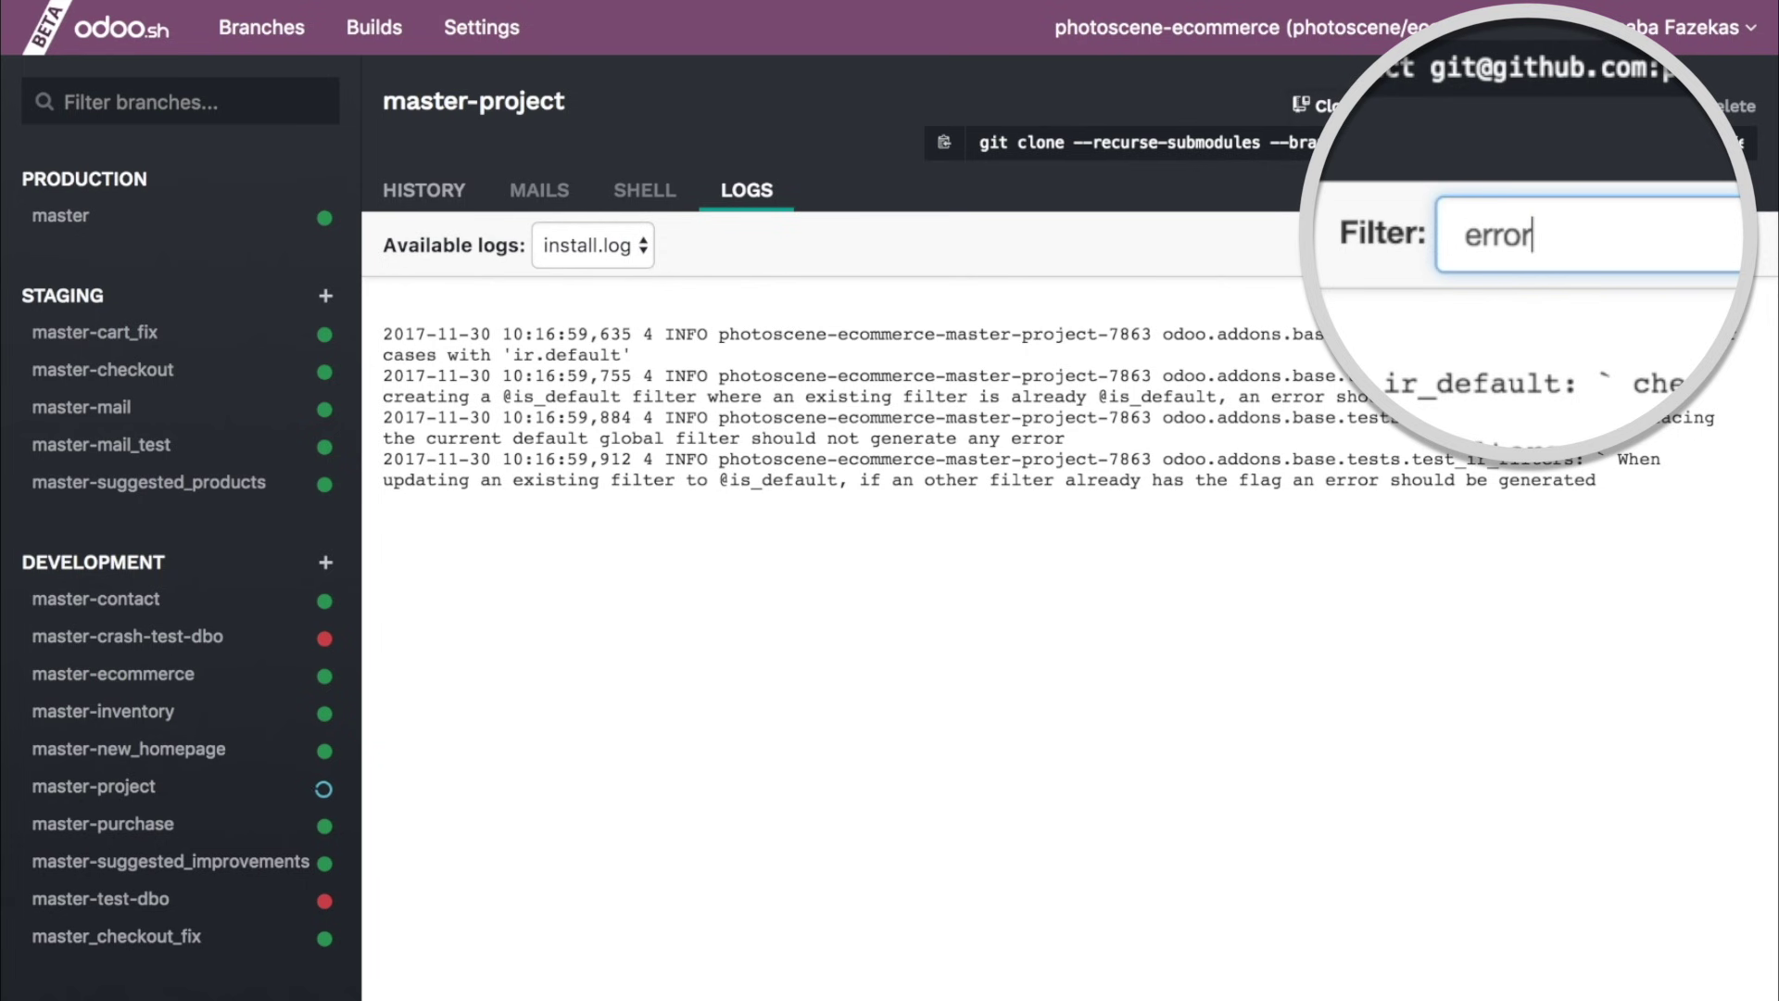
pyautogui.press('BackSpace')
pyautogui.press('BackSpace')
pyautogui.press('BackSpace')
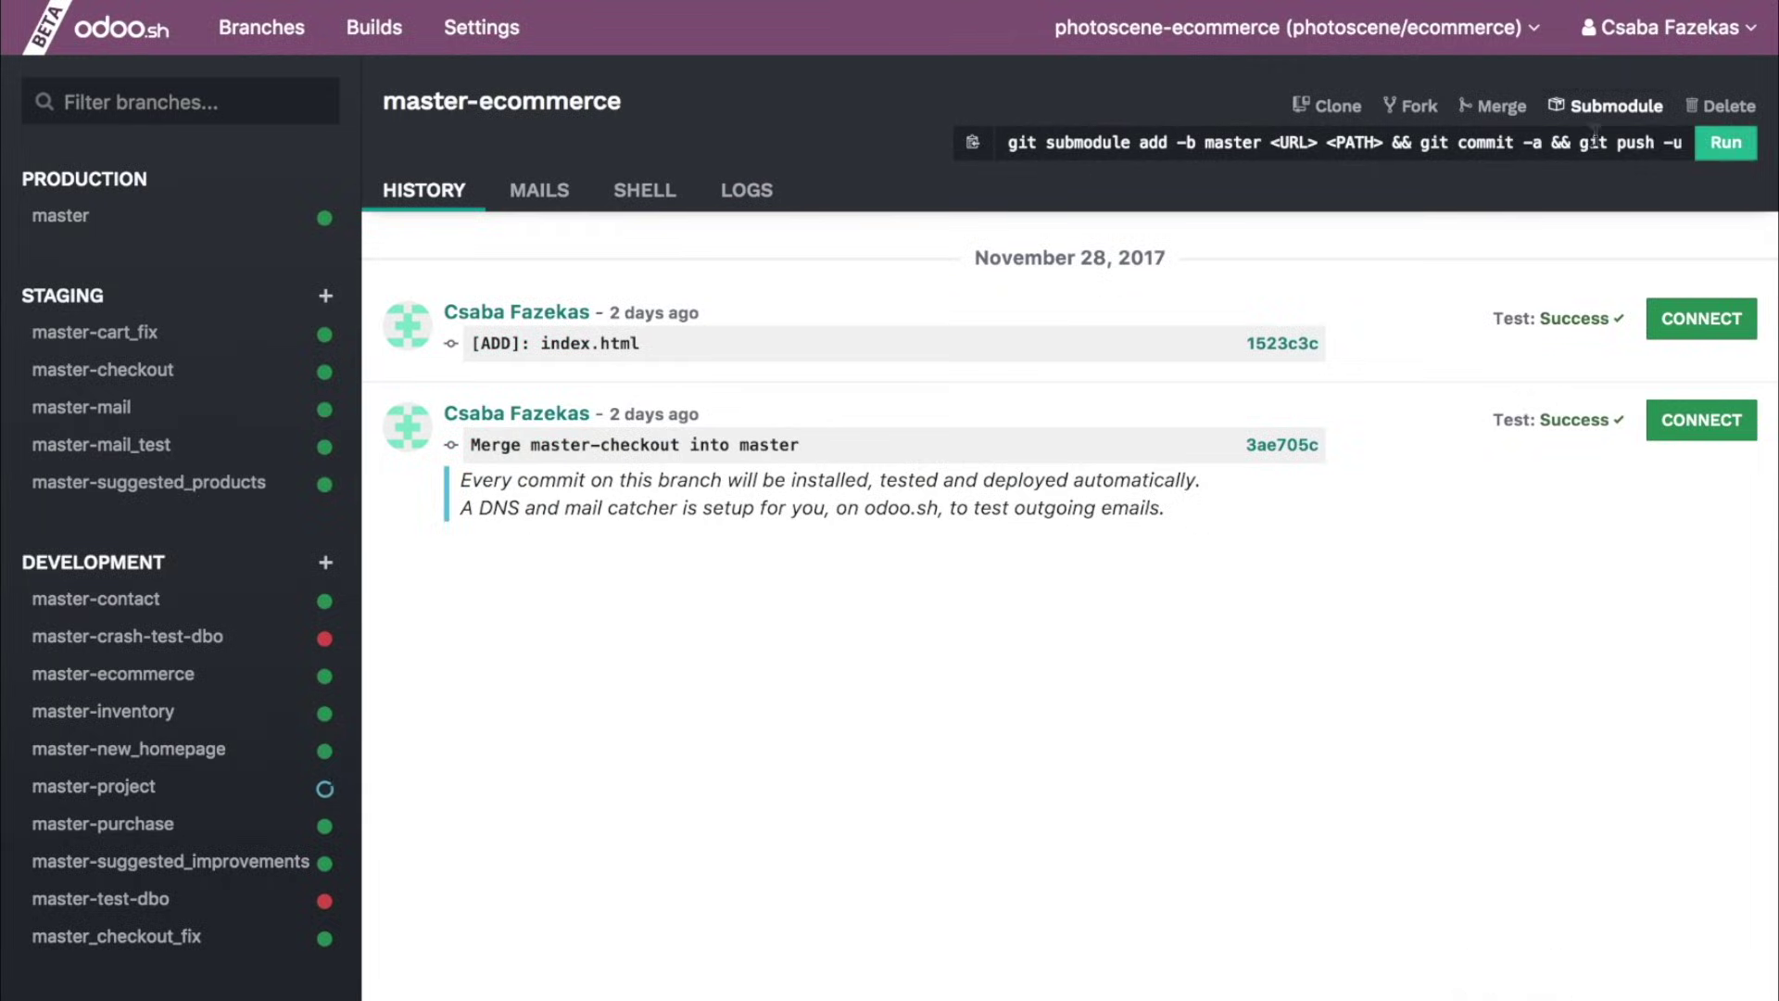
# Add the OCA/web repository on branch 11.0 as a submodule of master-ecommerce
pyautogui.click(1727, 144)
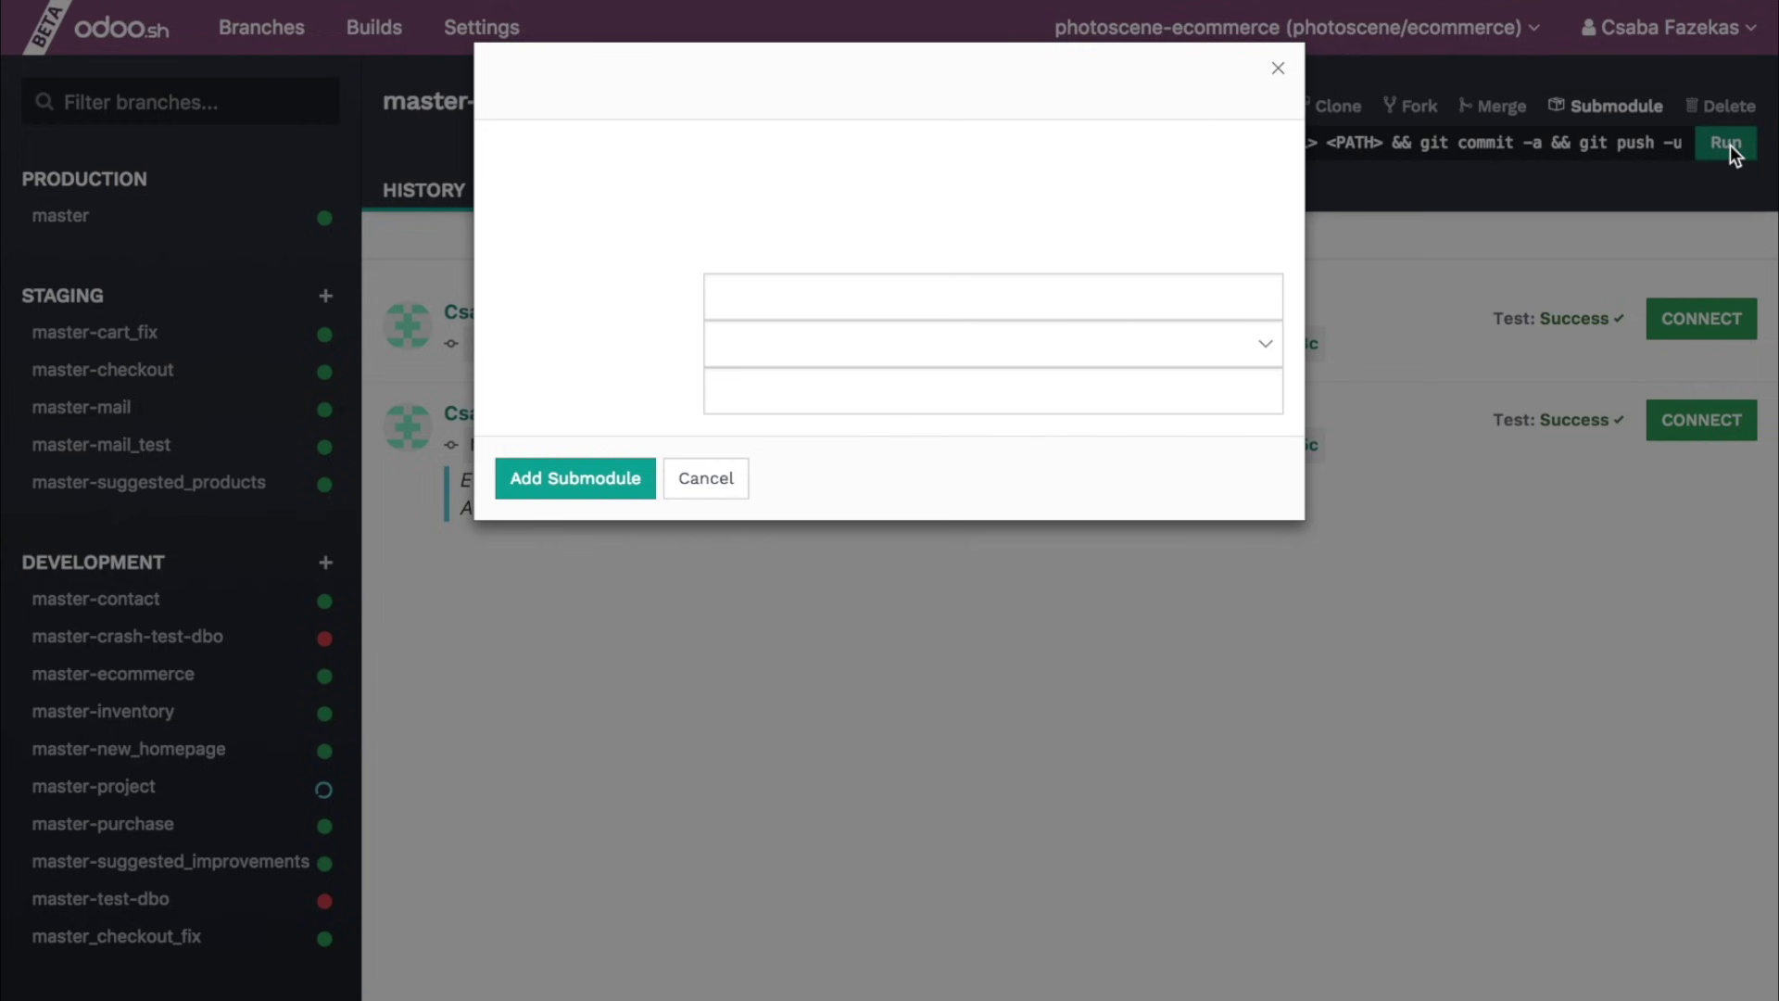
pyautogui.click(1005, 297)
pyautogui.write('git@github.com:OCA/web.git')
pyautogui.click(992, 343)
pyautogui.click(737, 478)
pyautogui.click(571, 479)
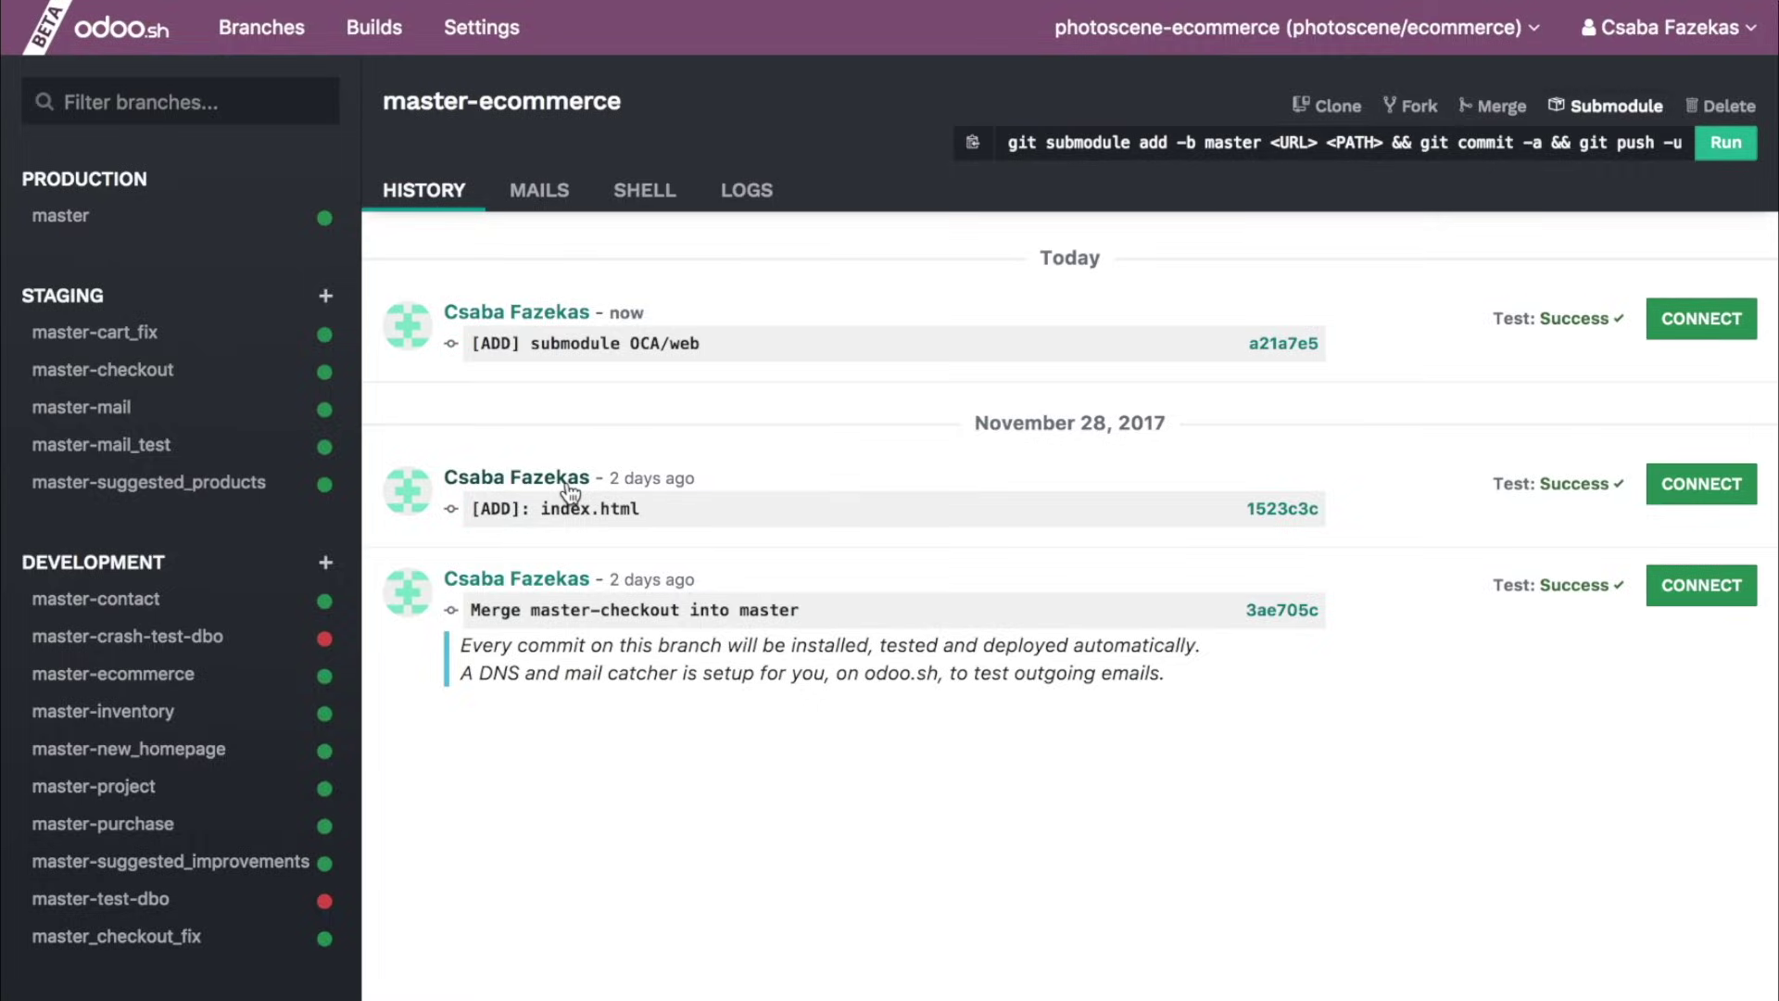
# Connect to the branch database and log in with the email and password
pyautogui.click(1701, 319)
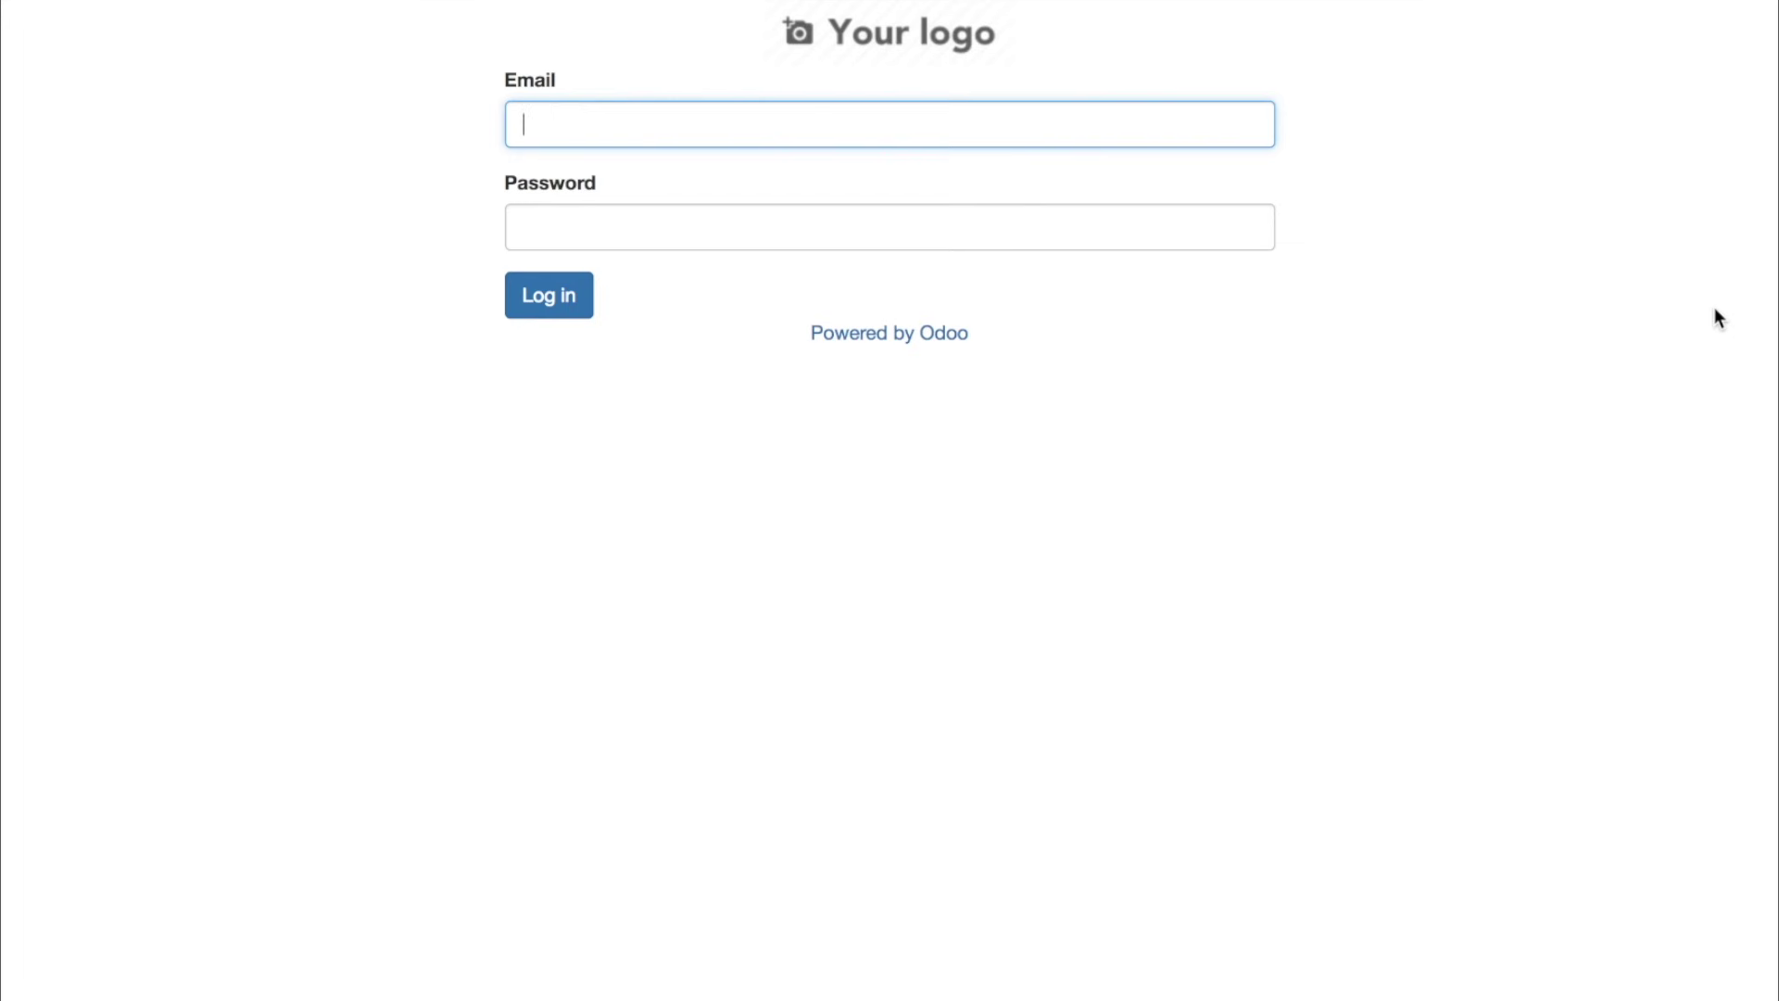
pyautogui.press('Tab')
pyautogui.press('Return')
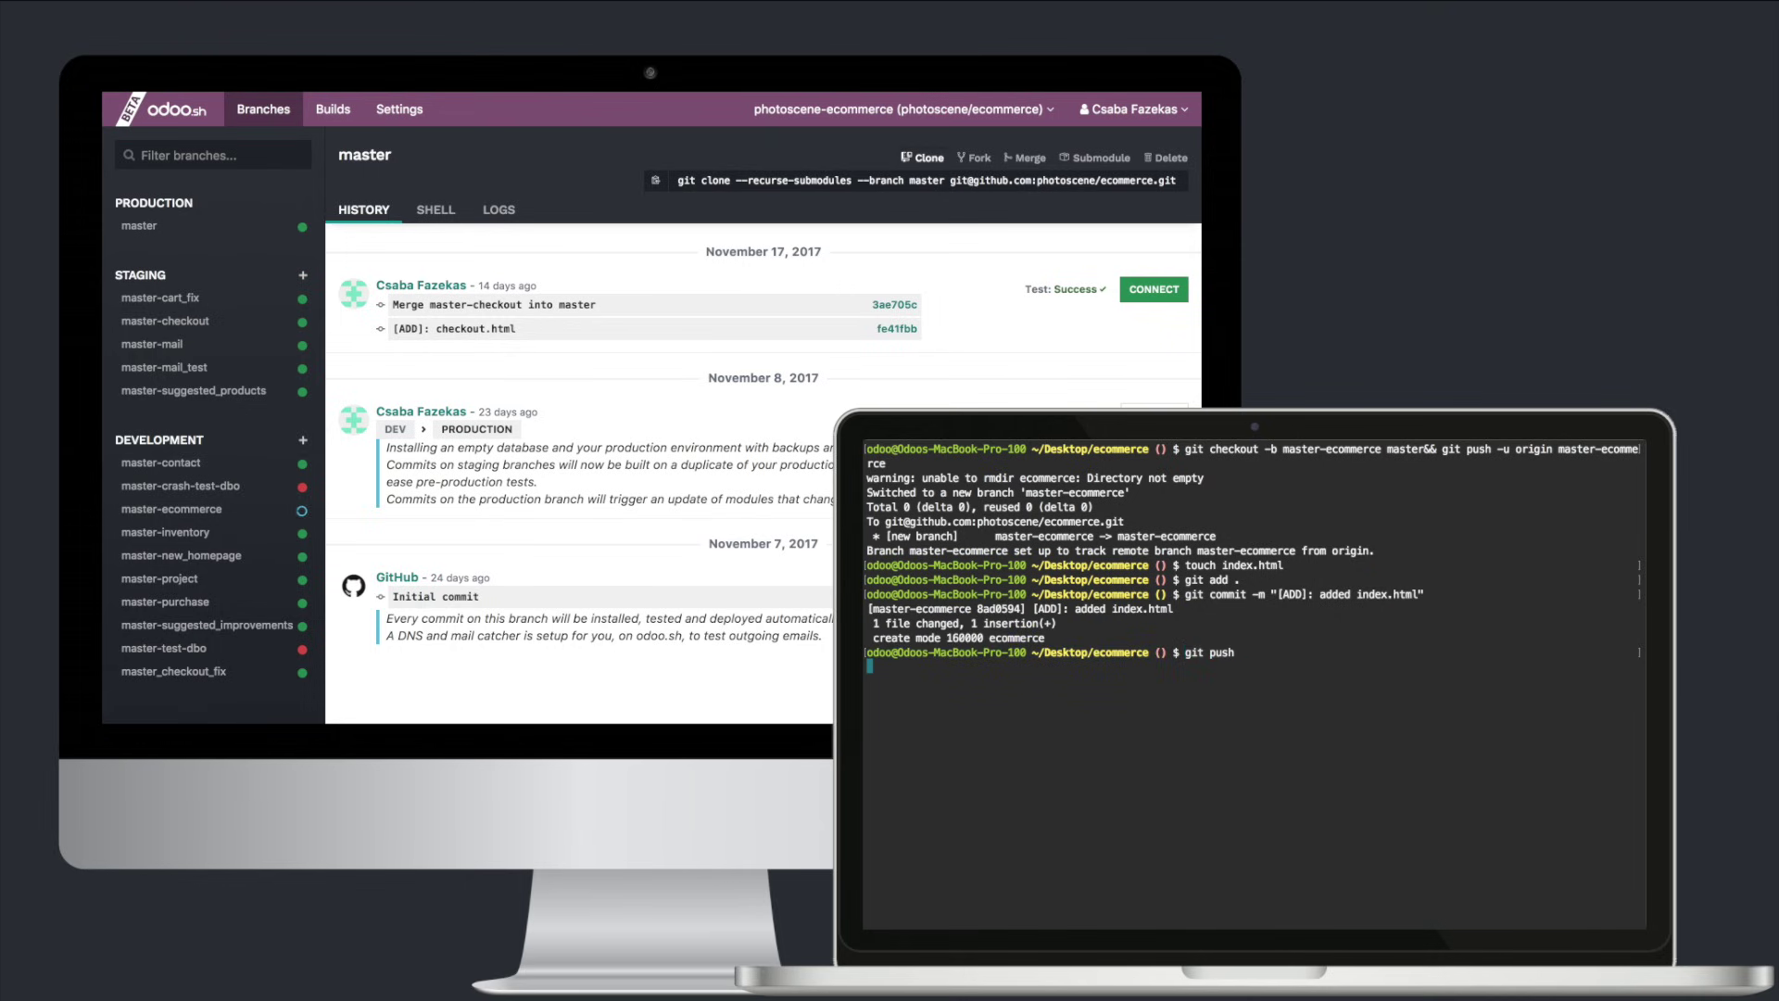
# Check master-ecommerce's queued builds and drag master-contact from Development into Staging
pyautogui.click(211, 514)
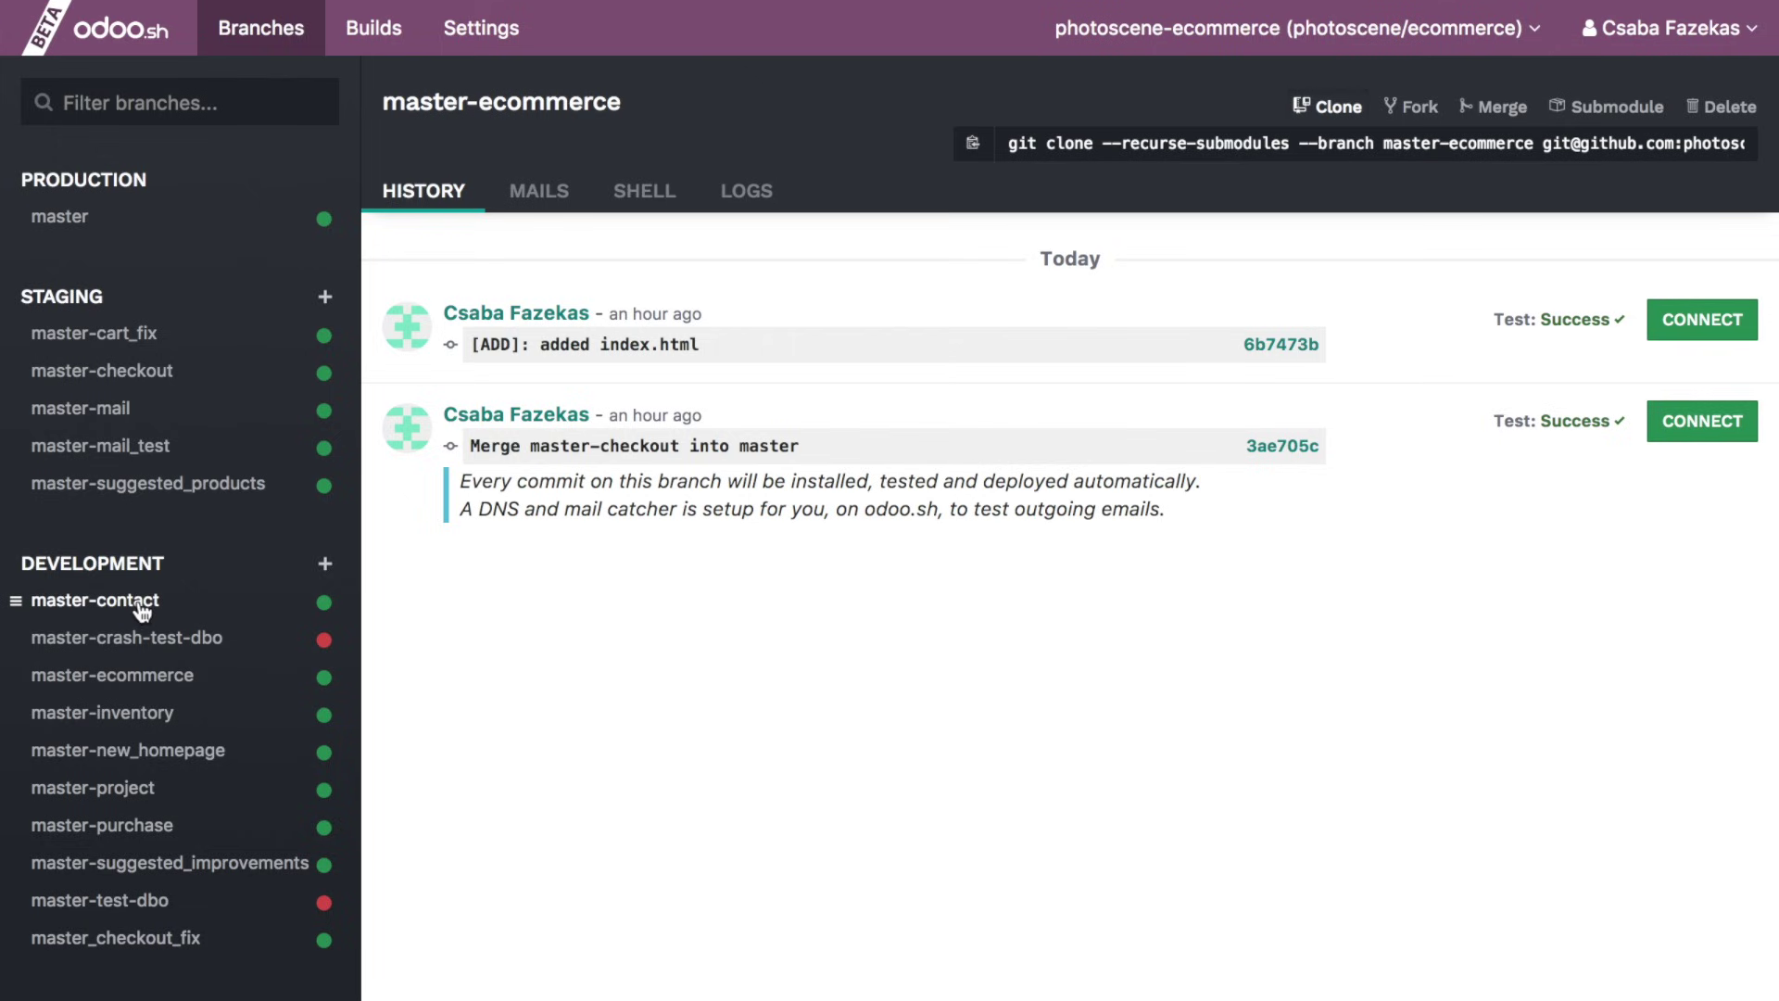
pyautogui.moveTo(140, 612); pyautogui.dragTo(127, 285)
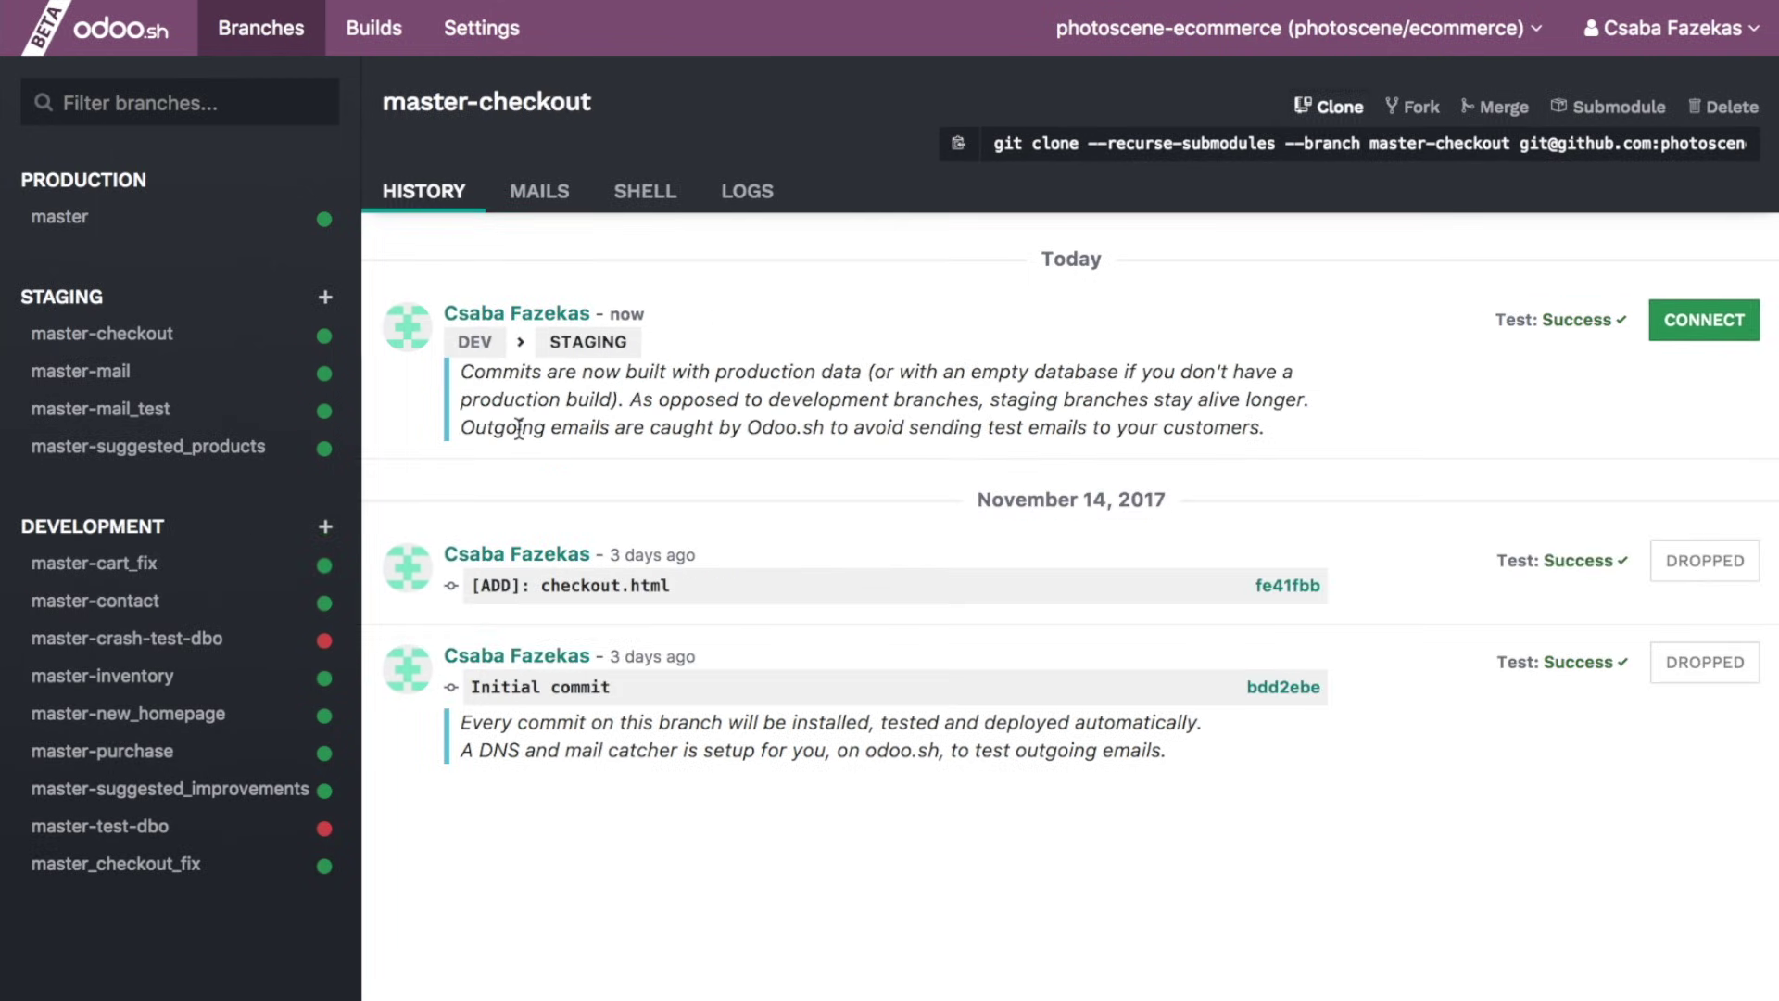
# Preview master-mail's caught service rating request email, then drop master-checkout onto master
pyautogui.click(85, 372)
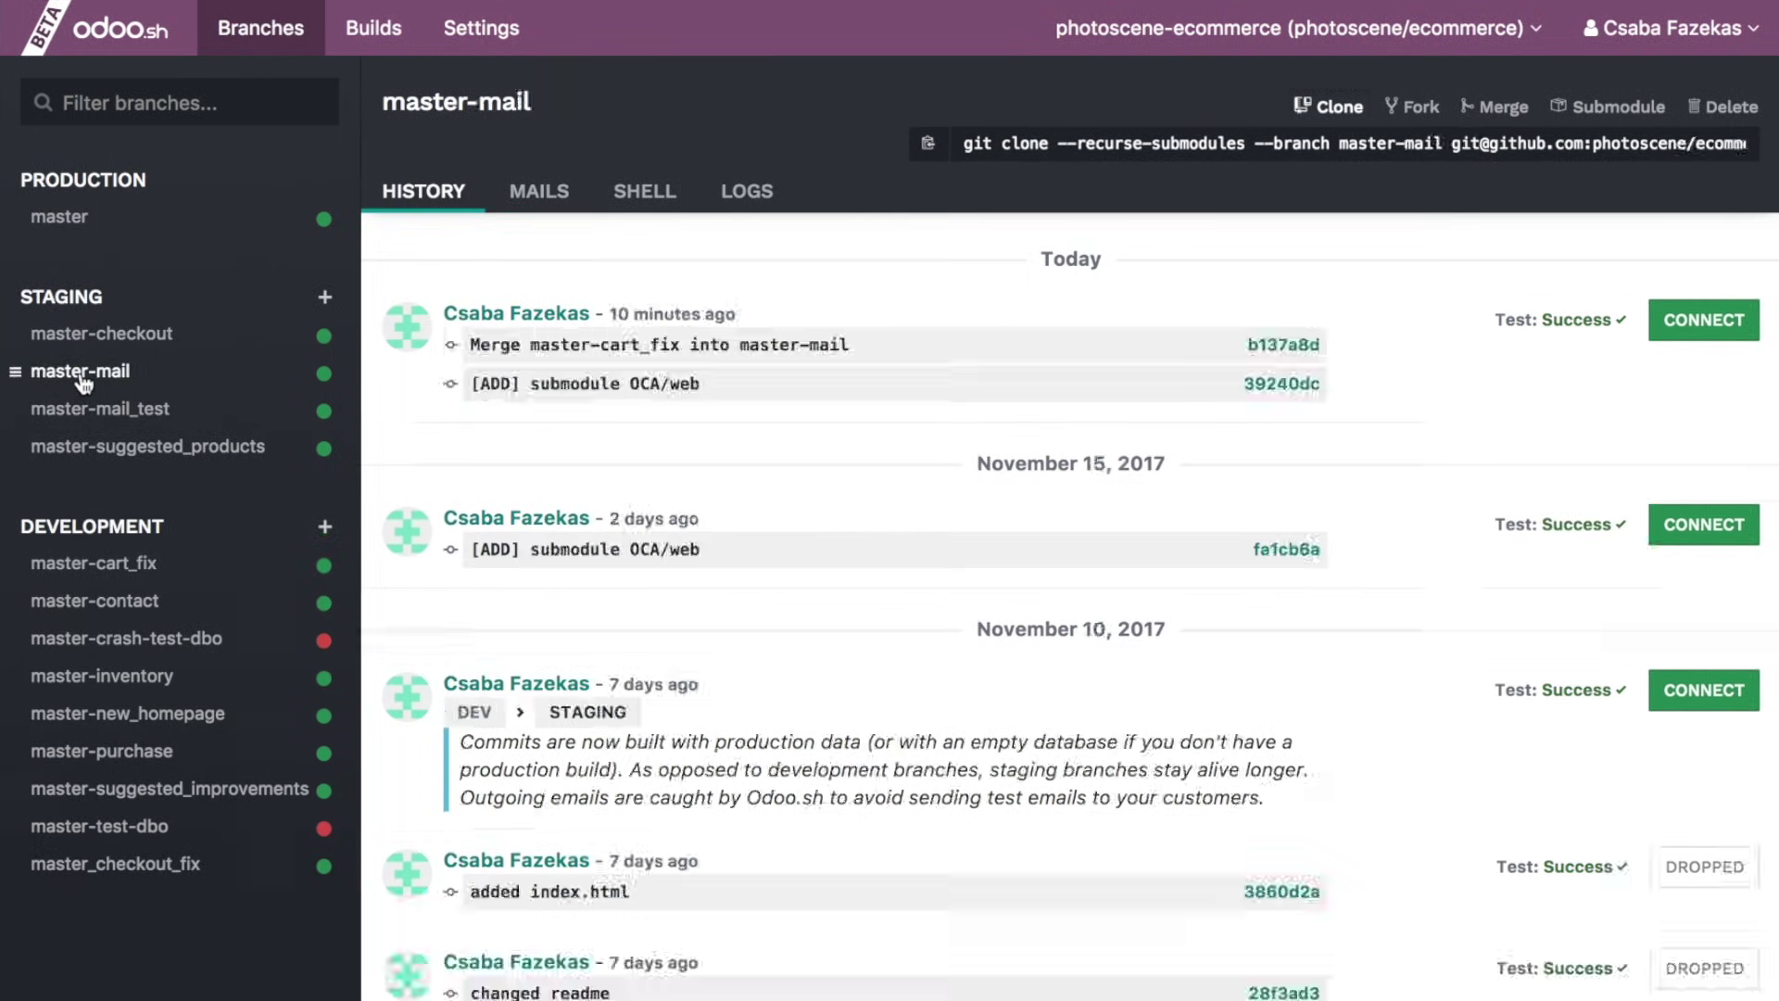
pyautogui.click(558, 191)
pyautogui.click(654, 339)
pyautogui.scroll(-2, 660, 755)
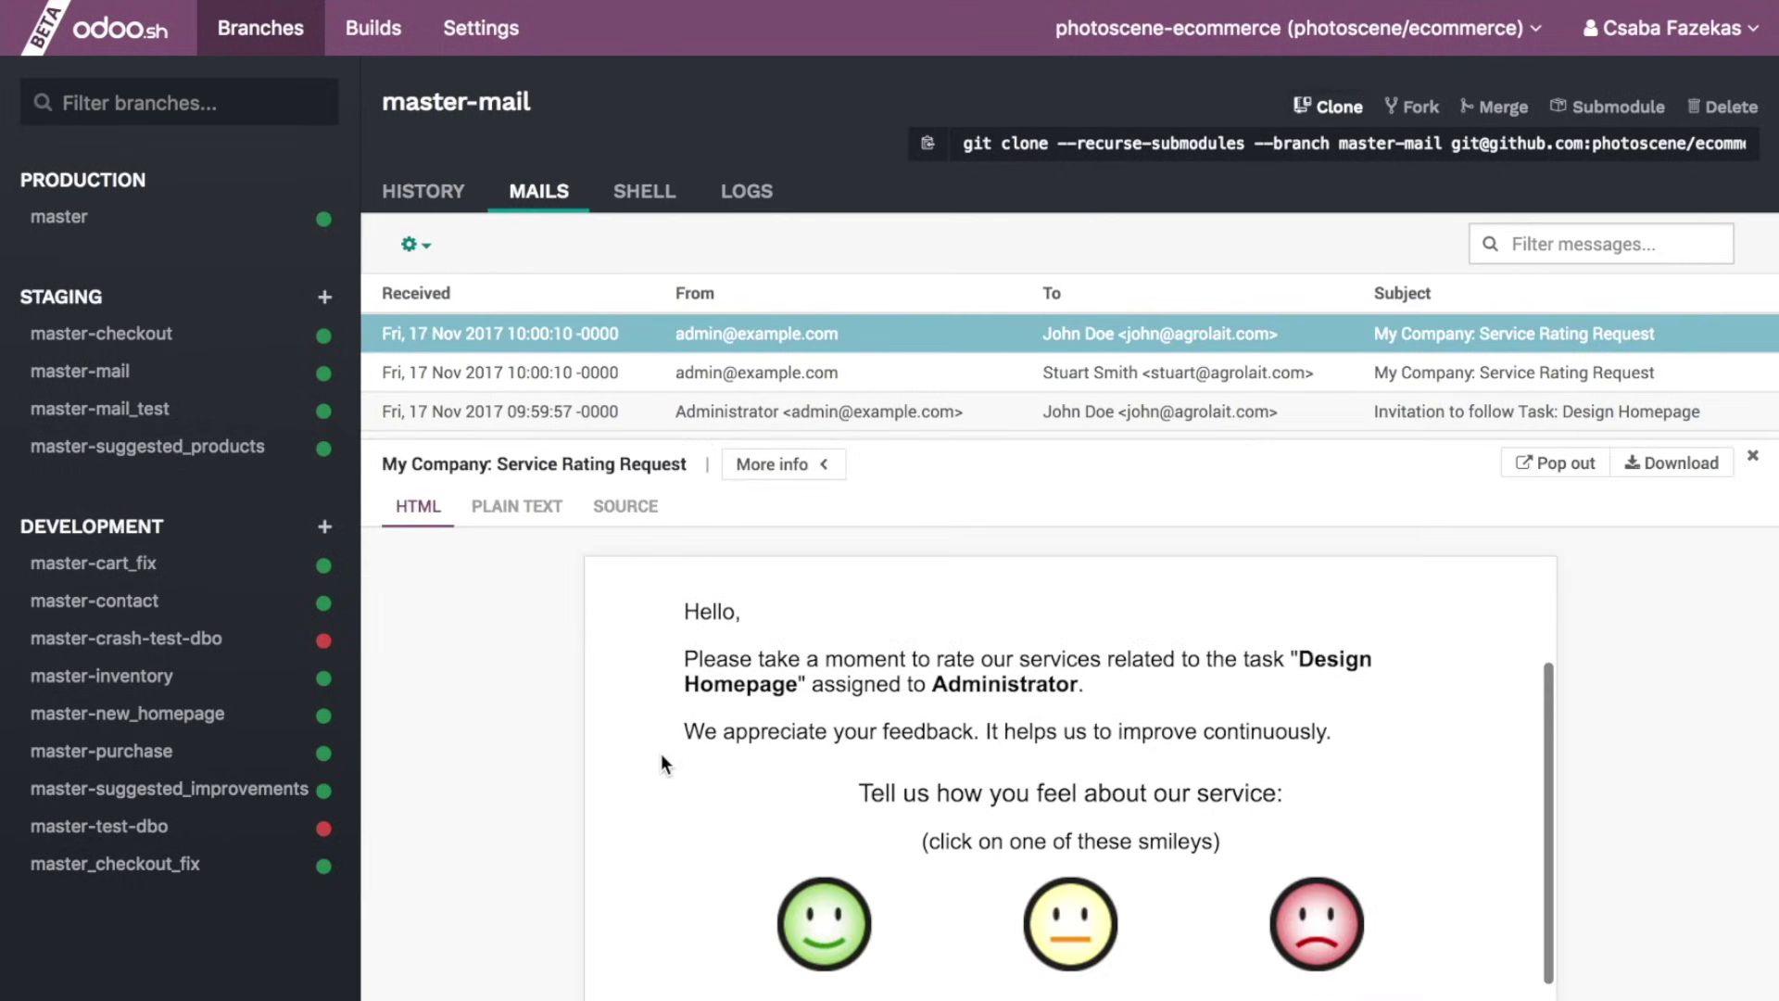
pyautogui.scroll(2, 660, 608)
pyautogui.moveTo(155, 336); pyautogui.dragTo(146, 145)
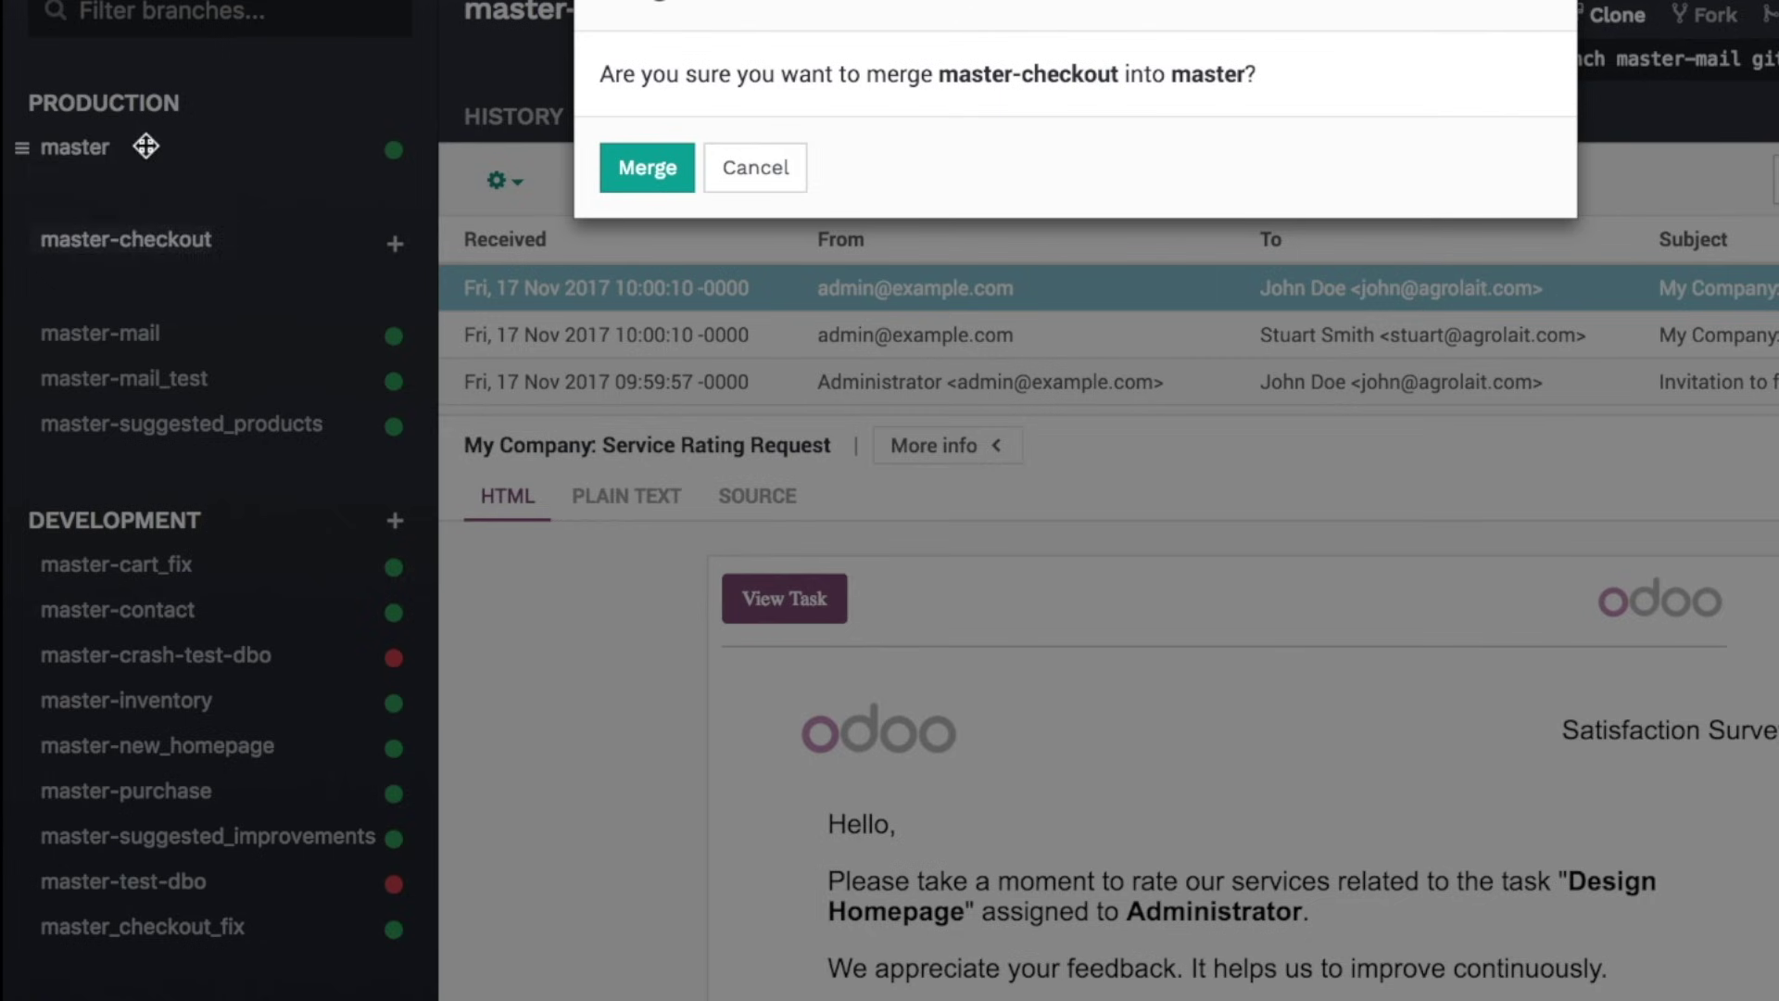
# Confirm the merge of master-checkout into master
pyautogui.click(647, 169)
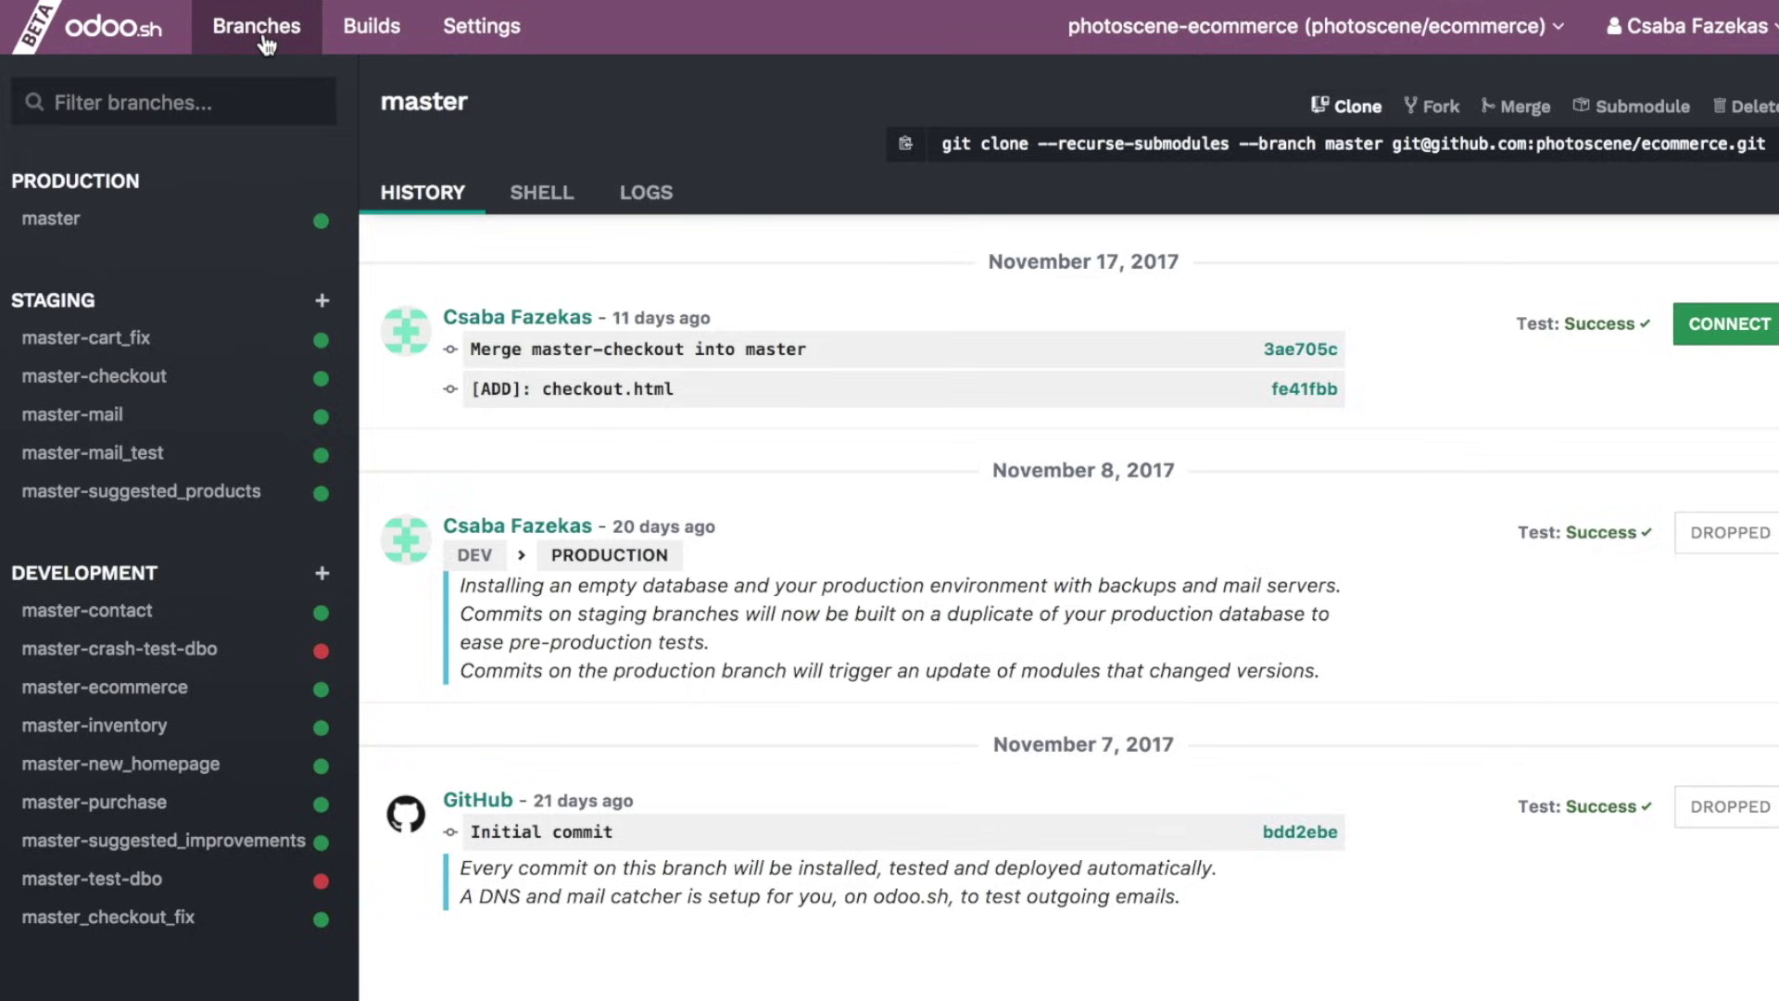
# Show the Builds overview listing recent builds for every branch
pyautogui.click(369, 38)
pyautogui.scroll(-2, 384, 111)
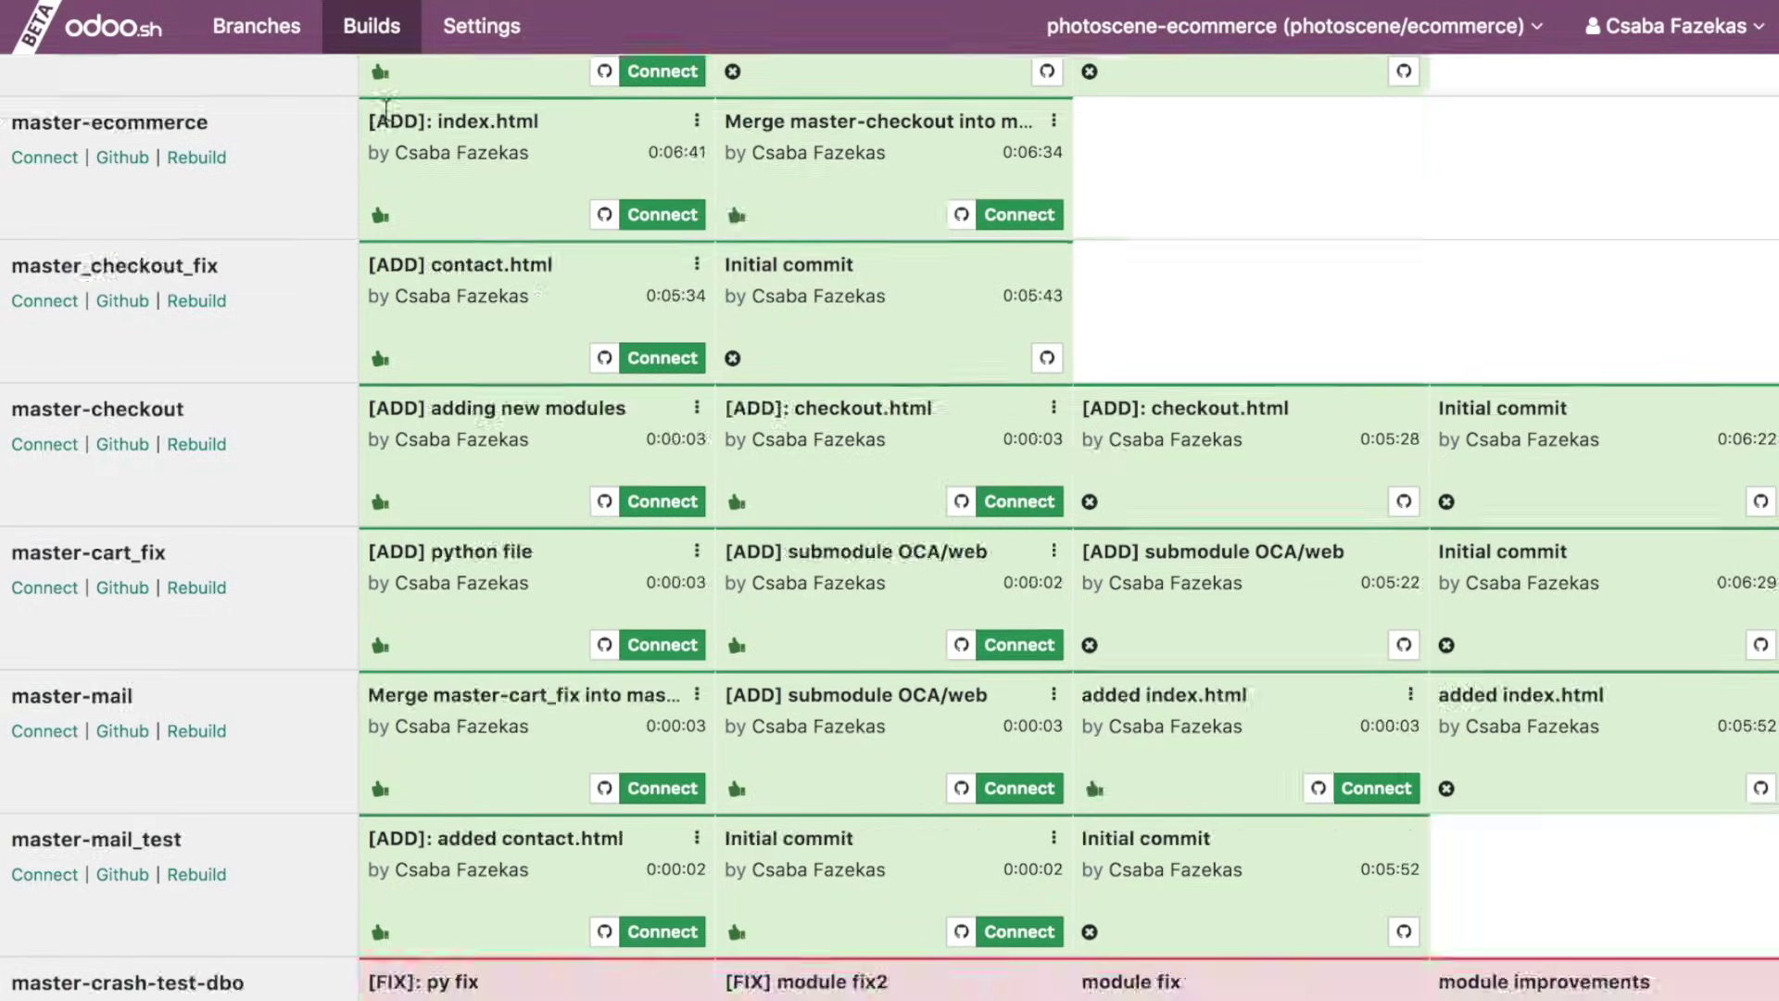
pyautogui.scroll(-2, 384, 112)
pyautogui.scroll(1, 385, 111)
pyautogui.scroll(2, 385, 112)
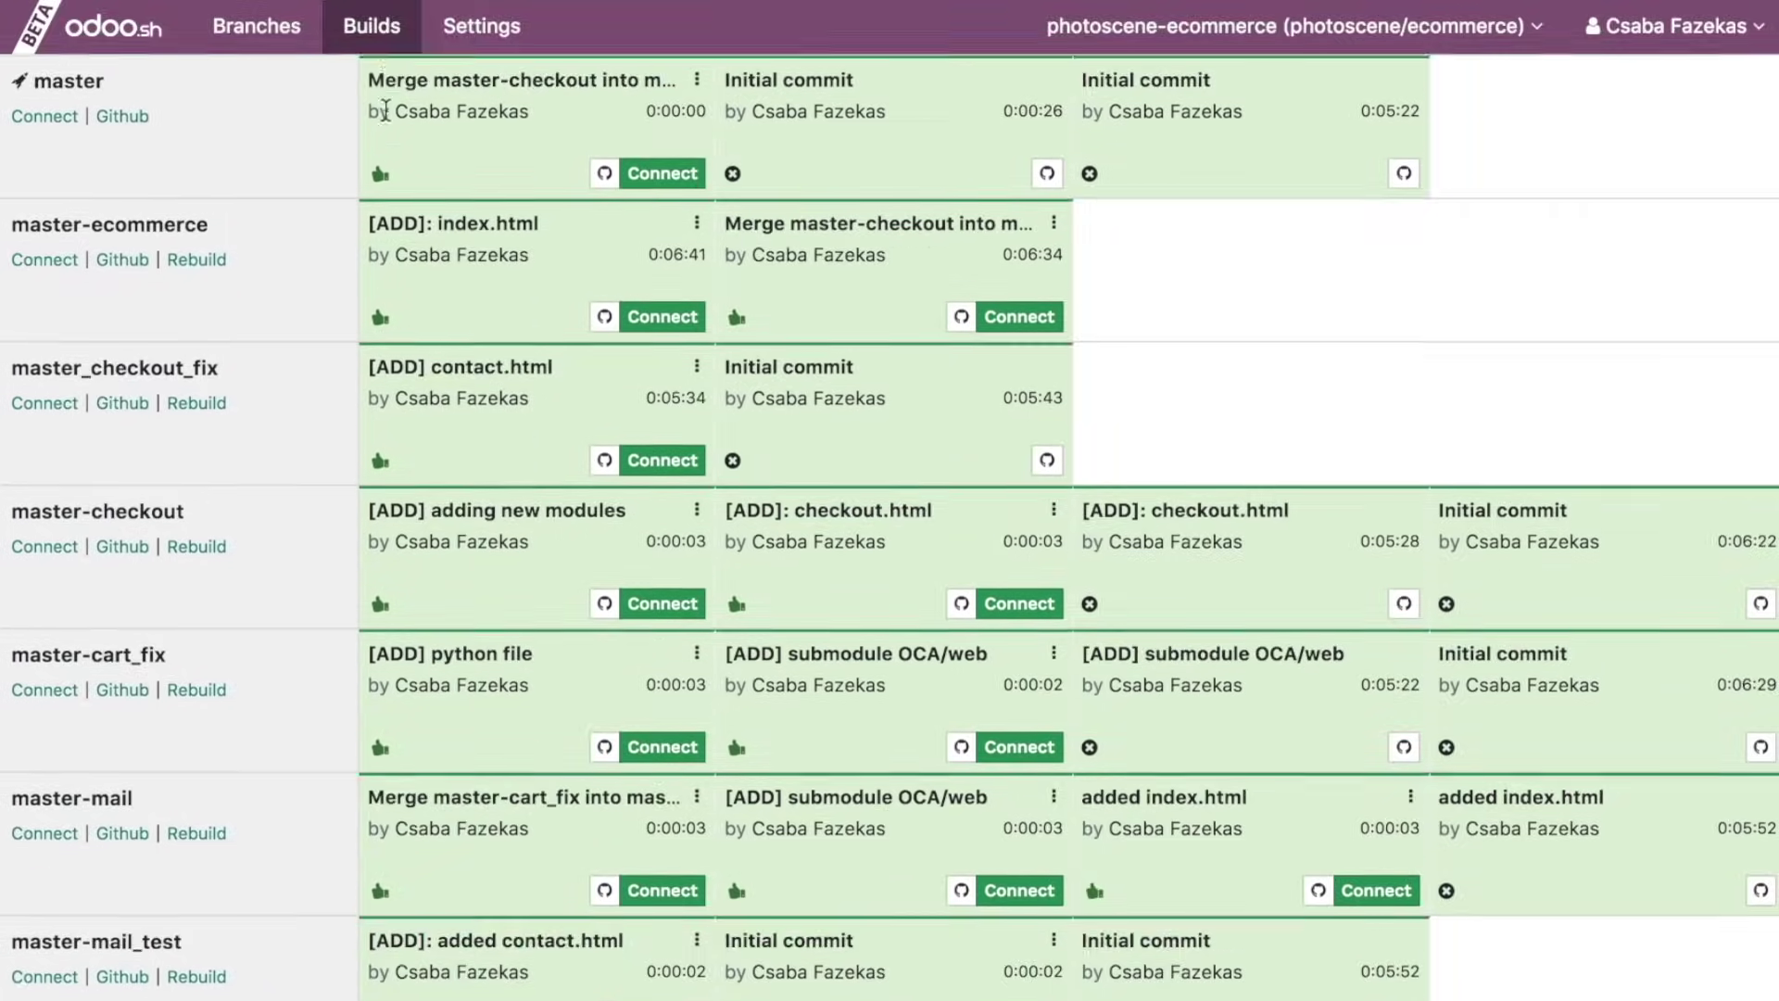